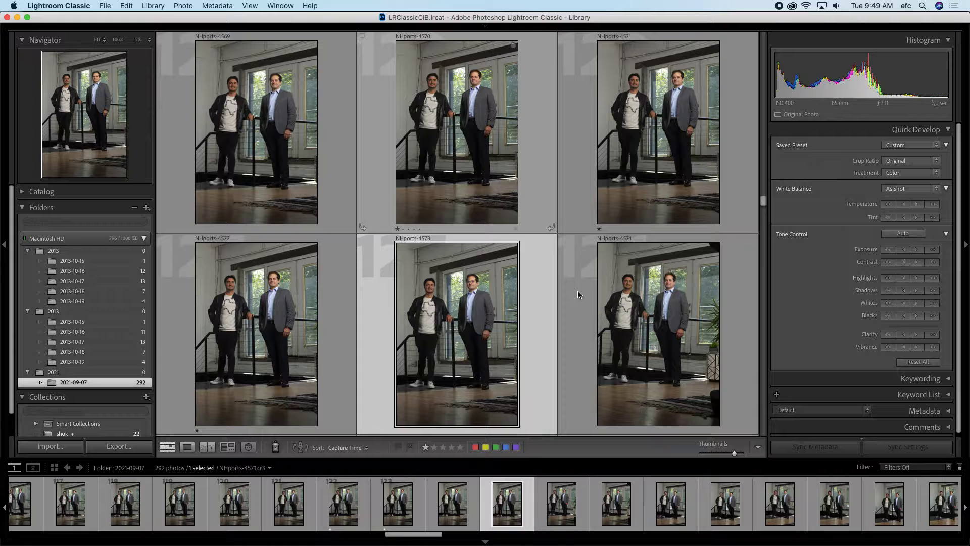
Step: Rate the first four keepers one star and leave the dark silhouette shot unrated
{"action": "key", "text": "1"}
{"action": "key", "text": "1"}
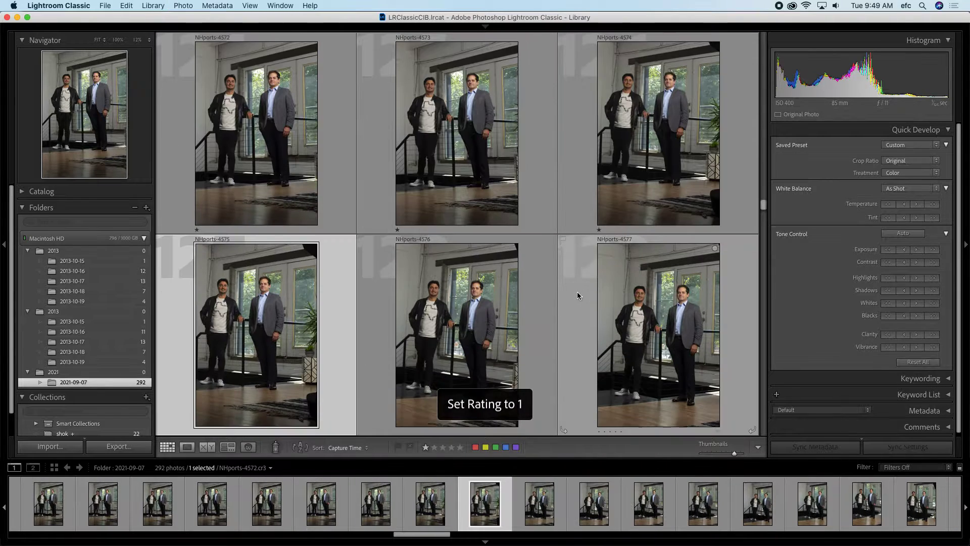
{"action": "key", "text": "1"}
{"action": "key", "text": "1"}
{"action": "key", "text": "1"}
{"action": "key", "text": "1"}
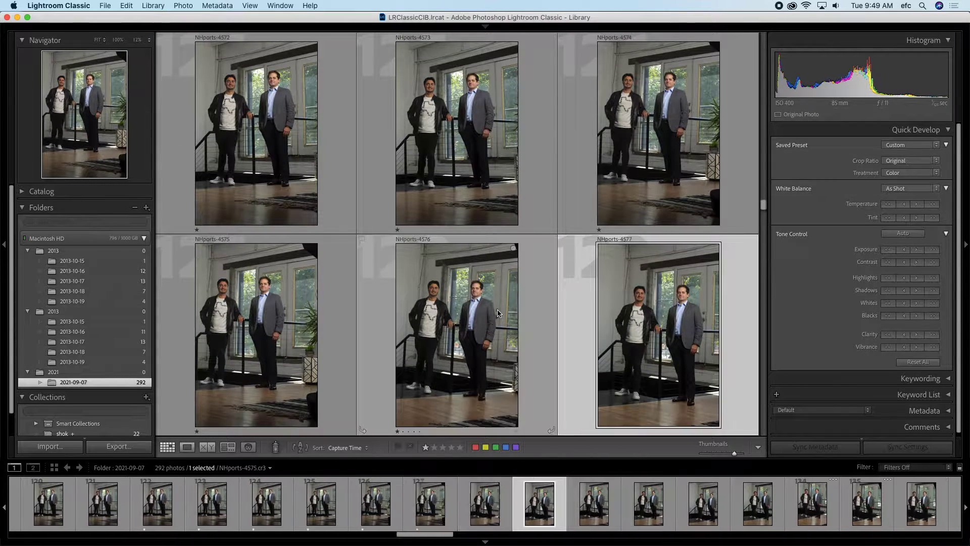
{"action": "key", "text": "1"}
{"action": "key", "text": "1"}
{"action": "key", "text": "1"}
{"action": "key", "text": "1"}
{"action": "key", "text": "1"}
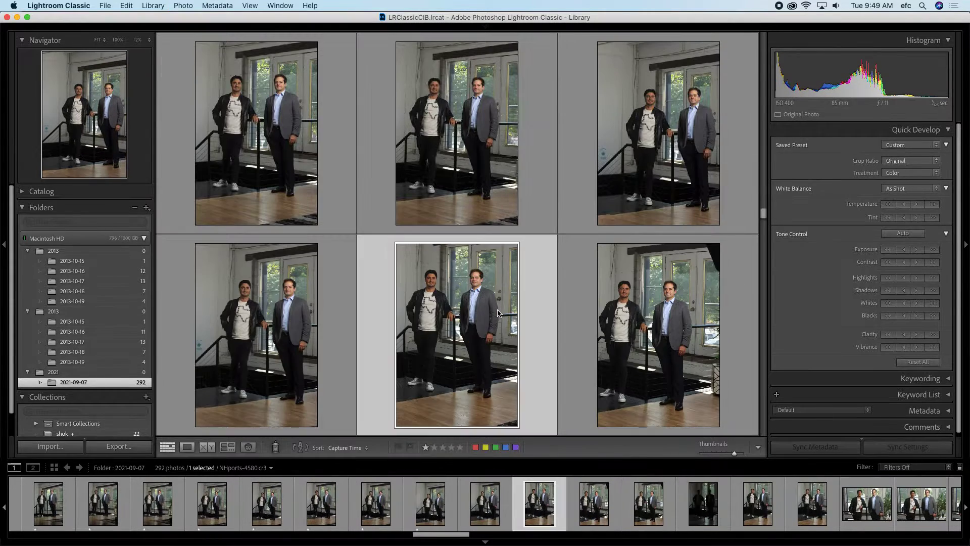
{"action": "key", "text": "1"}
{"action": "key", "text": "1"}
{"action": "key", "text": "1"}
{"action": "key", "text": "1"}
{"action": "key", "text": "1"}
{"action": "key", "text": "1"}
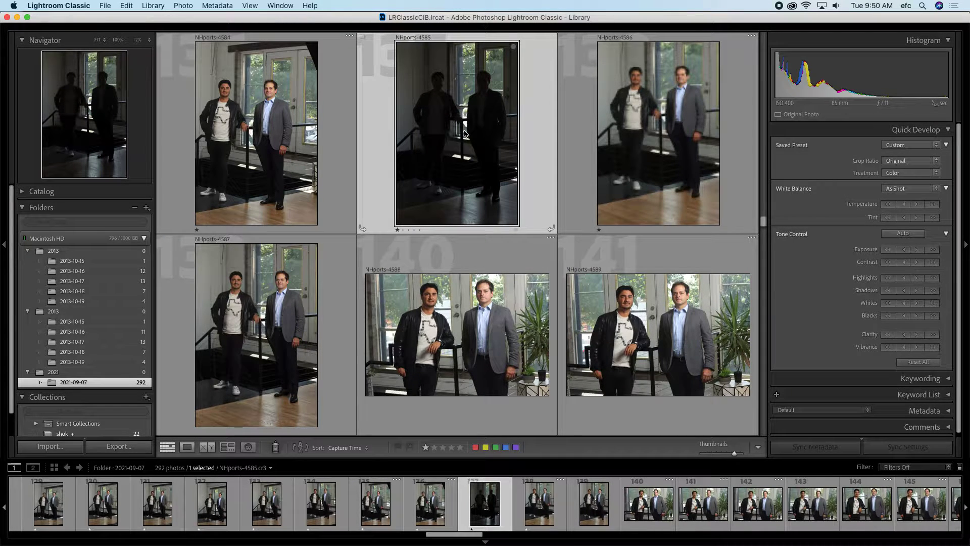
{"action": "key", "text": "0"}
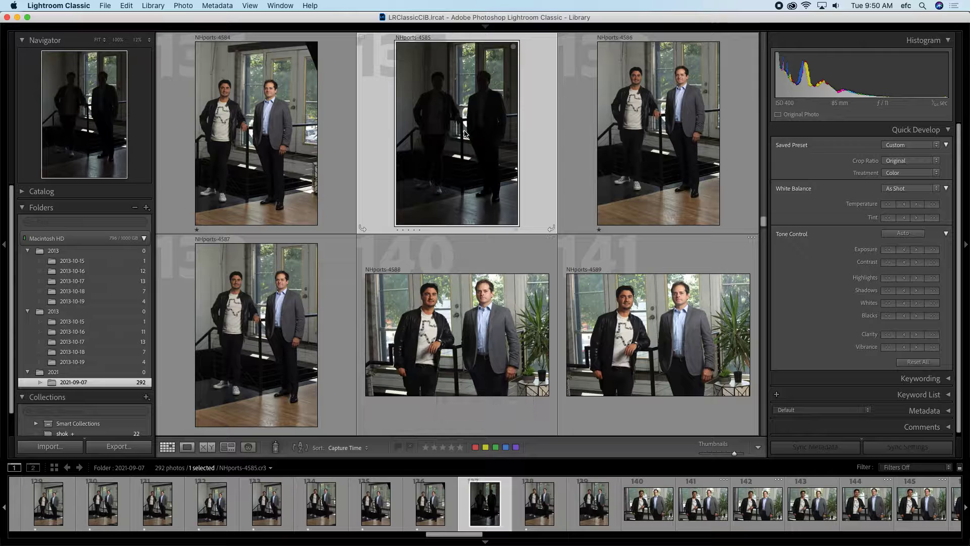
Step: Give one star to the skipped photos and the following run of keepers
{"action": "key", "text": "Right"}
{"action": "key", "text": "Right"}
{"action": "key", "text": "Right"}
{"action": "key", "text": "Right"}
{"action": "key", "text": "Left"}
{"action": "key", "text": "Left"}
{"action": "key", "text": "1"}
{"action": "key", "text": "Right"}
{"action": "key", "text": "1"}
{"action": "key", "text": "Right"}
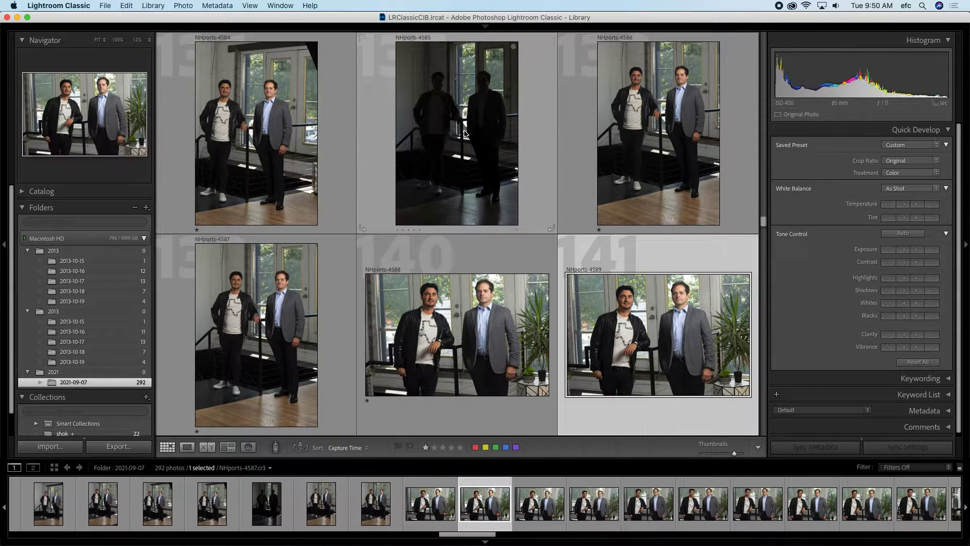
{"action": "key", "text": "1"}
{"action": "key", "text": "Right"}
{"action": "key", "text": "1"}
{"action": "key", "text": "Right"}
{"action": "key", "text": "1"}
{"action": "key", "text": "Right"}
{"action": "key", "text": "1"}
{"action": "key", "text": "Right"}
{"action": "key", "text": "1"}
{"action": "key", "text": "Right"}
{"action": "key", "text": "1"}
{"action": "key", "text": "Right"}
{"action": "key", "text": "1"}
{"action": "key", "text": "Right"}
{"action": "key", "text": "1"}
{"action": "key", "text": "Right"}
{"action": "key", "text": "1"}
{"action": "key", "text": "Right"}
{"action": "key", "text": "1"}
{"action": "key", "text": "Right"}
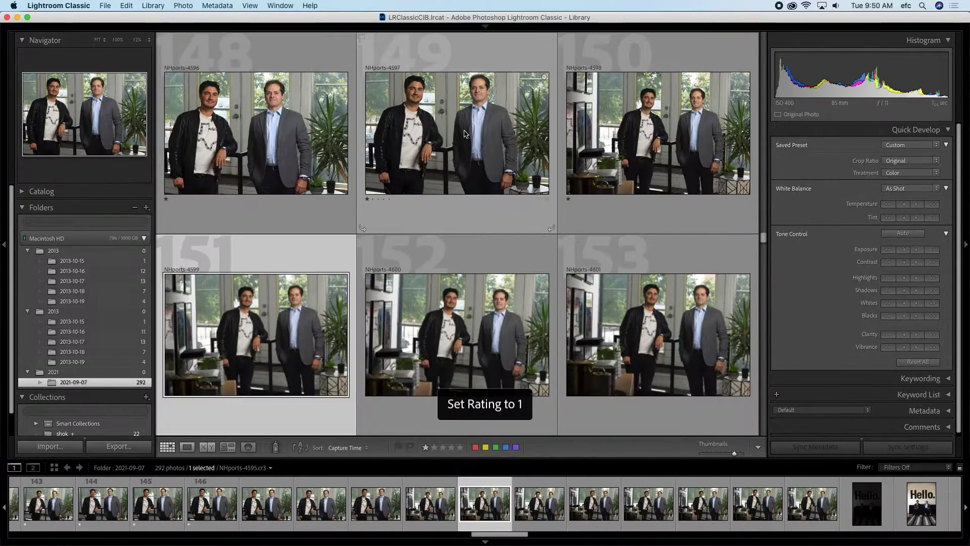
{"action": "key", "text": "1"}
{"action": "key", "text": "Right"}
{"action": "key", "text": "1"}
{"action": "key", "text": "Right"}
{"action": "key", "text": "1"}
{"action": "key", "text": "Right"}
{"action": "key", "text": "1"}
{"action": "key", "text": "Right"}
{"action": "key", "text": "1"}
{"action": "key", "text": "Right"}
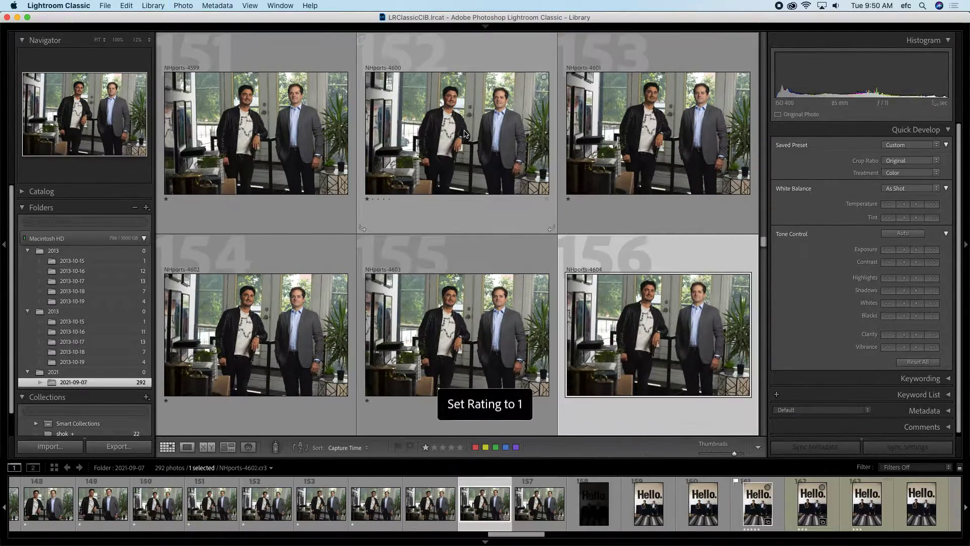
{"action": "key", "text": "1"}
{"action": "key", "text": "Right"}
{"action": "key", "text": "1"}
{"action": "key", "text": "Right"}
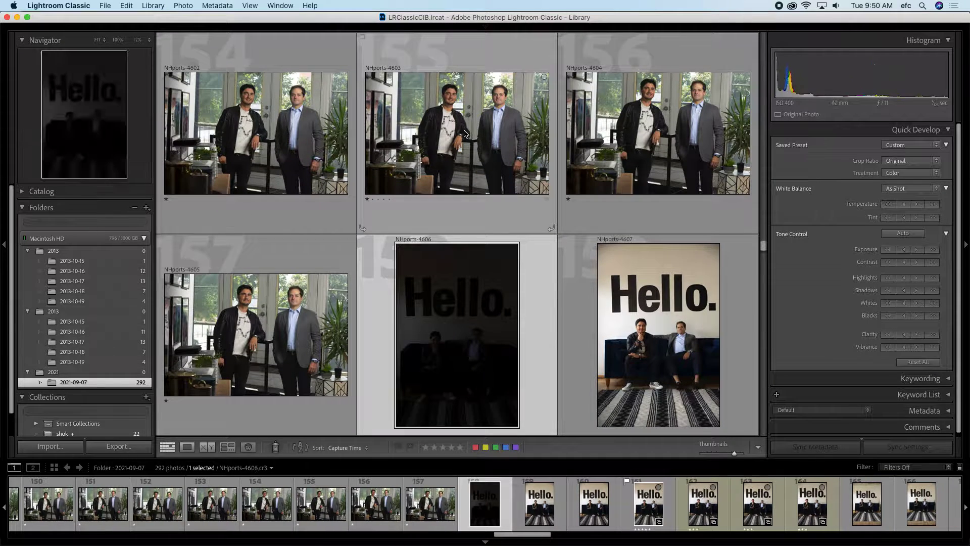
Step: Rate the first "Hello." sign photos one star and shrink thumbnails to fit more per row
{"action": "key", "text": "1"}
{"action": "key", "text": "Right"}
{"action": "key", "text": "1"}
{"action": "key", "text": "Right"}
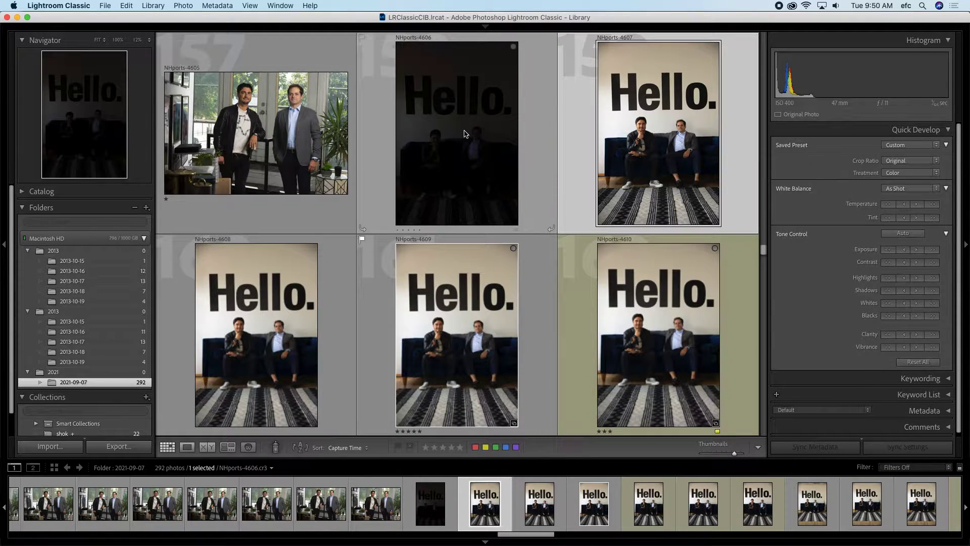
{"action": "key", "text": "1"}
{"action": "key", "text": "Right"}
{"action": "key", "text": "1"}
{"action": "key", "text": "Right"}
{"action": "key", "text": "1"}
{"action": "key", "text": "Right"}
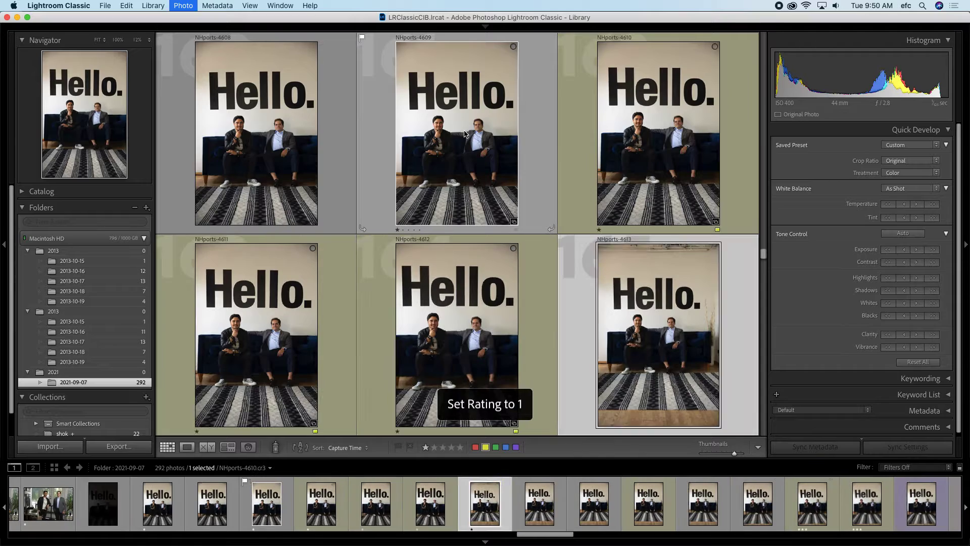
{"action": "key", "text": "1"}
{"action": "key", "text": "Right"}
{"action": "key", "text": "1"}
{"action": "key", "text": "Right"}
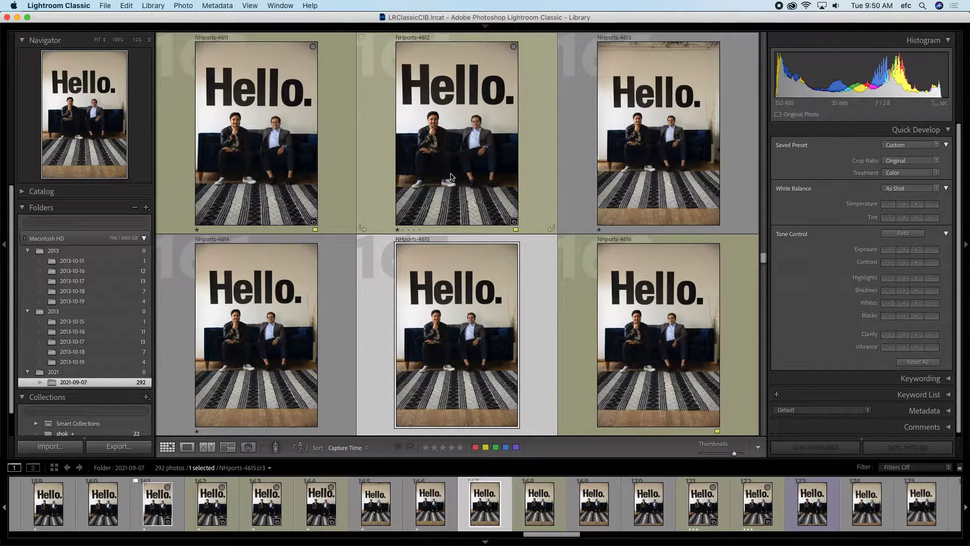
{"action": "key", "text": "minus"}
{"action": "key", "text": "minus"}
{"action": "key", "text": "minus"}
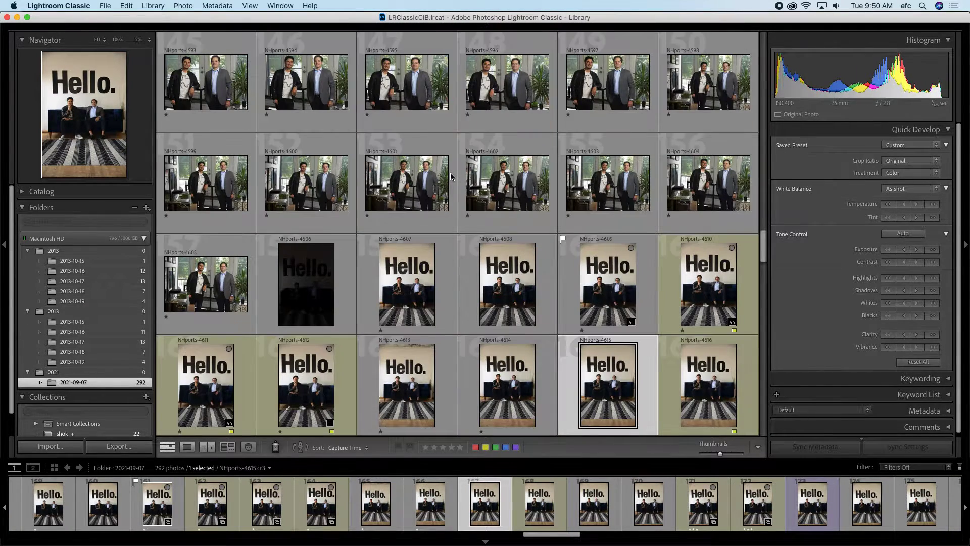
Step: Extend the selection through photo 240 and rate all 74 selected photos one star
{"action": "scroll", "coordinate": [599, 382], "scroll_direction": "down", "scroll_amount": 10}
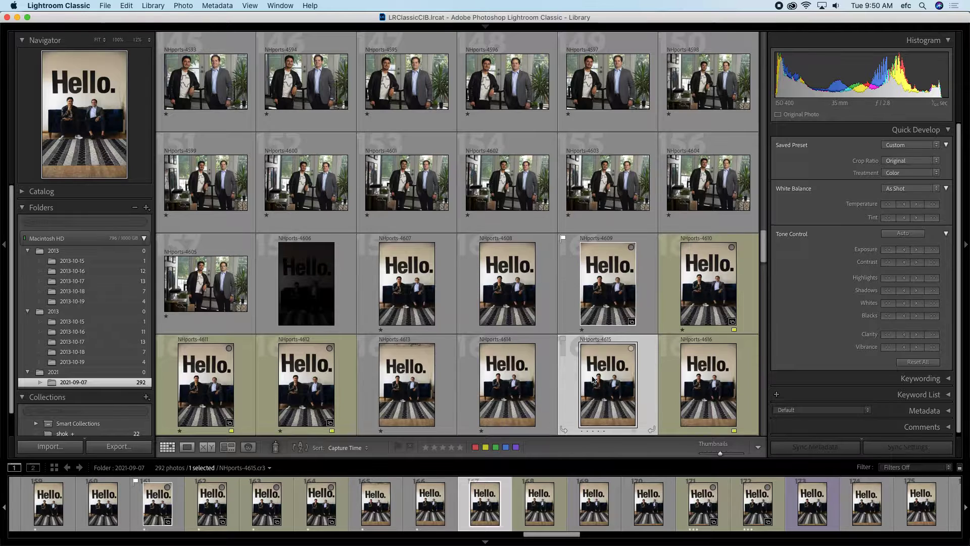
{"action": "scroll", "coordinate": [593, 379], "scroll_direction": "down", "scroll_amount": 8}
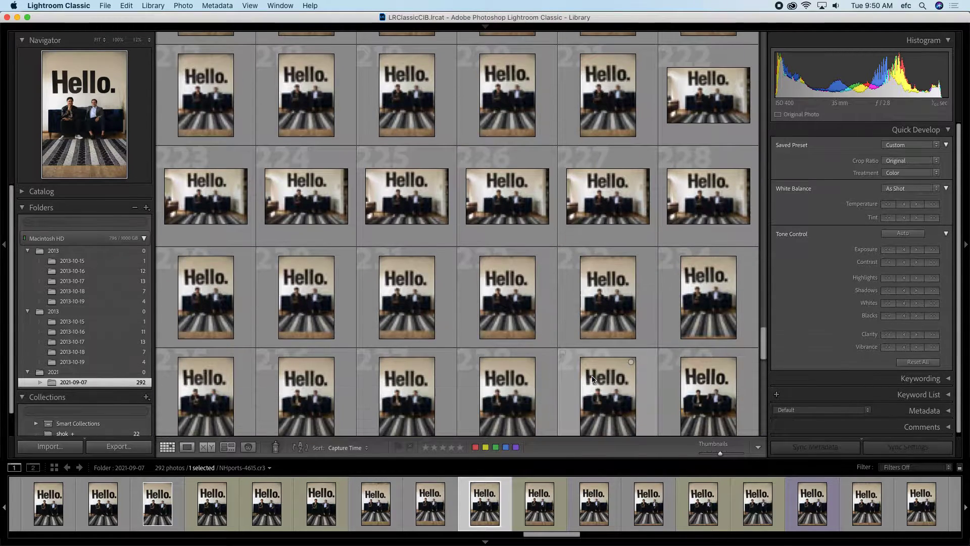
{"action": "left_click", "coordinate": [701, 392], "text": "shift"}
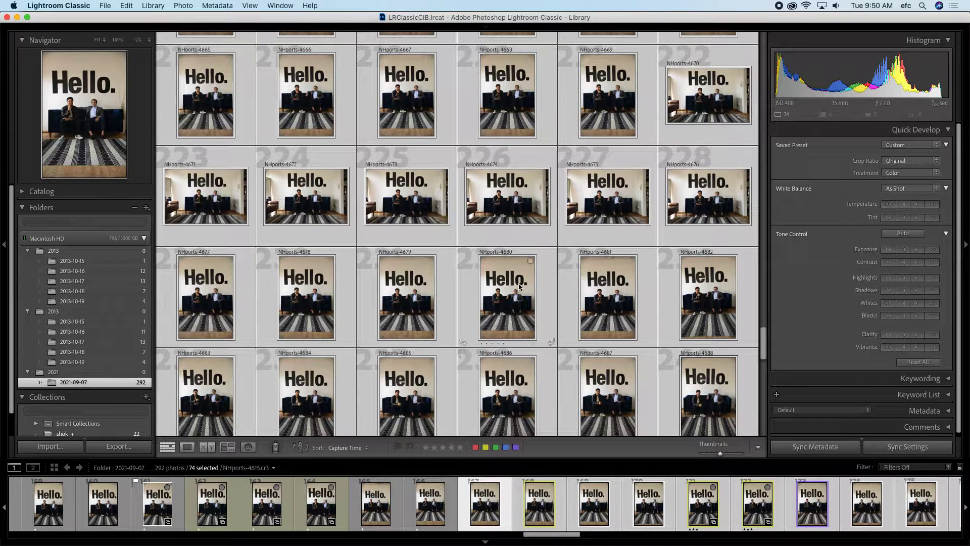
{"action": "key", "text": "1"}
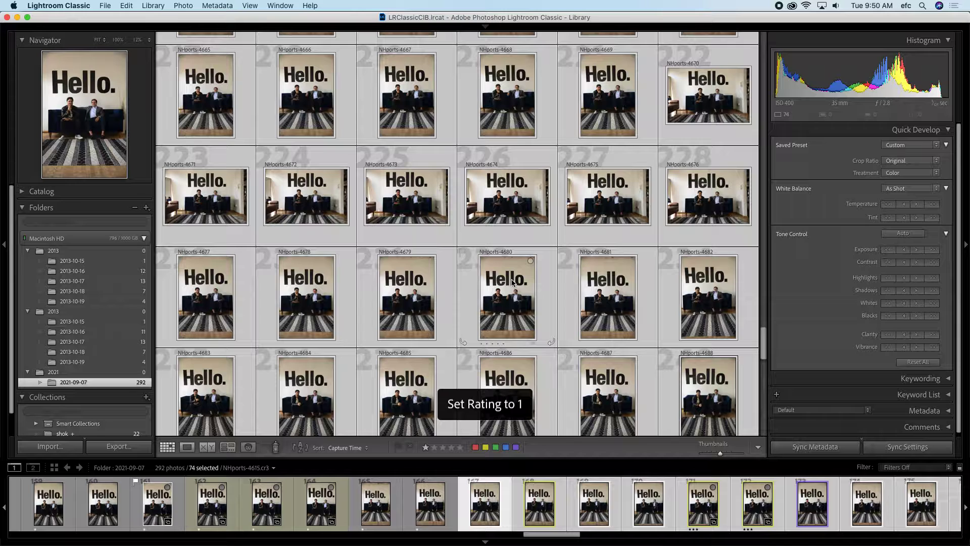
Step: Rate the 52 photos from NHports-4689 to NHports-4740 one star and reveal the module picker
{"action": "scroll", "coordinate": [523, 303], "scroll_direction": "down", "scroll_amount": 6}
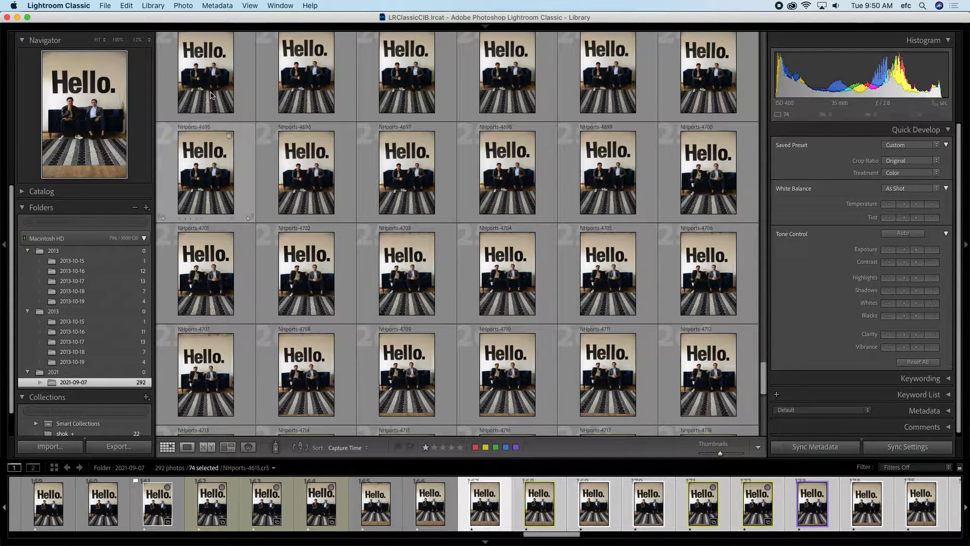
{"action": "left_click", "coordinate": [192, 63]}
{"action": "scroll", "coordinate": [479, 305], "scroll_direction": "down", "scroll_amount": 5}
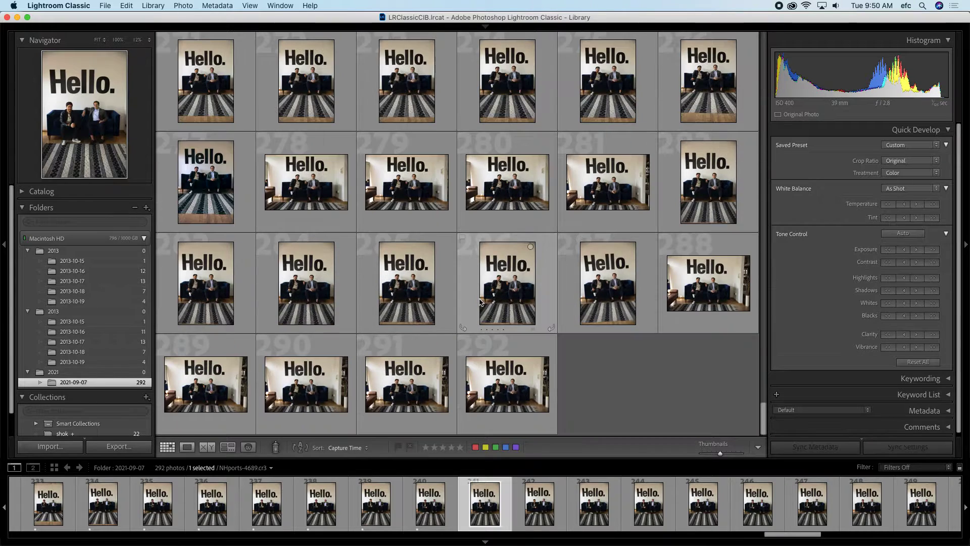
{"action": "left_click", "coordinate": [518, 364], "text": "shift"}
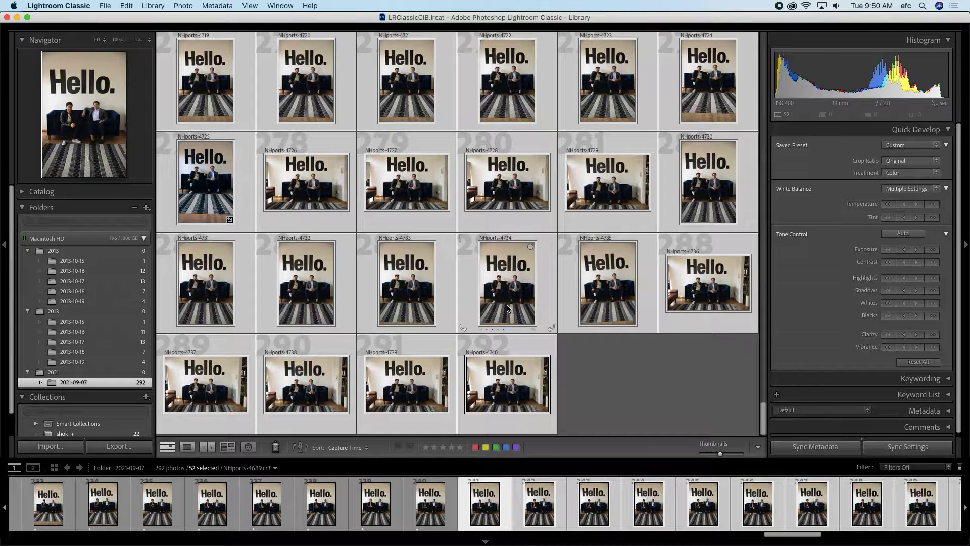
{"action": "key", "text": "1"}
{"action": "left_click", "coordinate": [484, 28]}
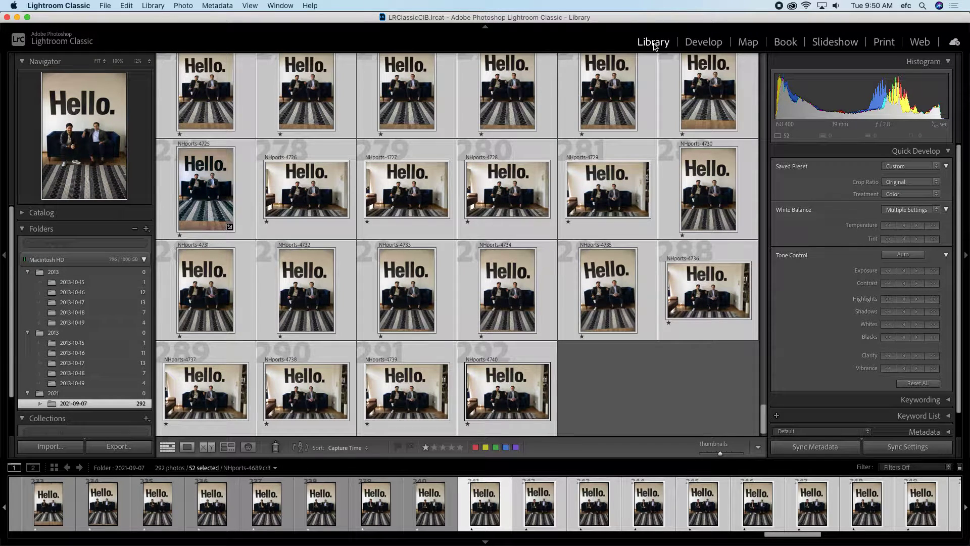
Step: Apply the Rated filter preset to the Library grid
{"action": "left_click", "coordinate": [916, 468]}
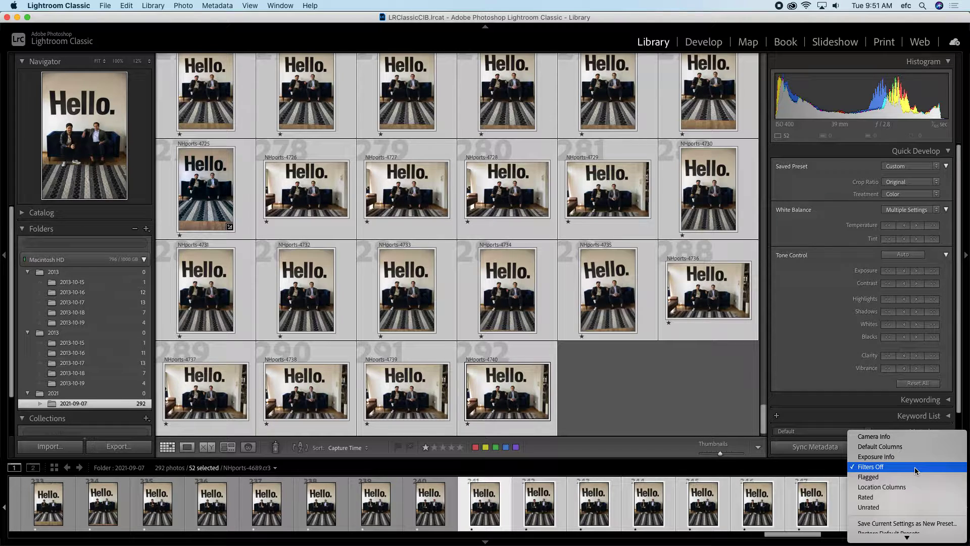
{"action": "left_click", "coordinate": [904, 497]}
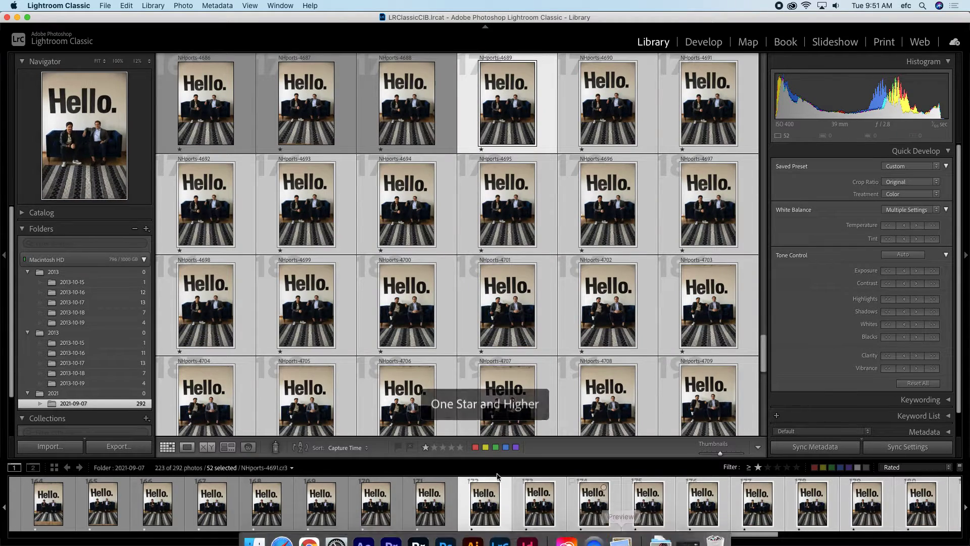
{"action": "scroll", "coordinate": [552, 496], "scroll_direction": "left", "scroll_amount": 15}
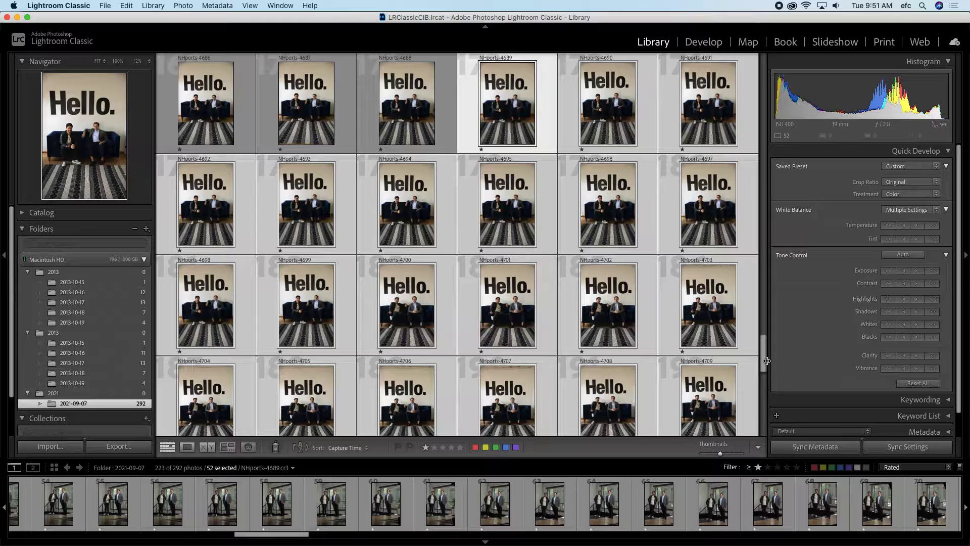
{"action": "left_click_drag", "start_coordinate": [761, 353], "coordinate": [745, 71]}
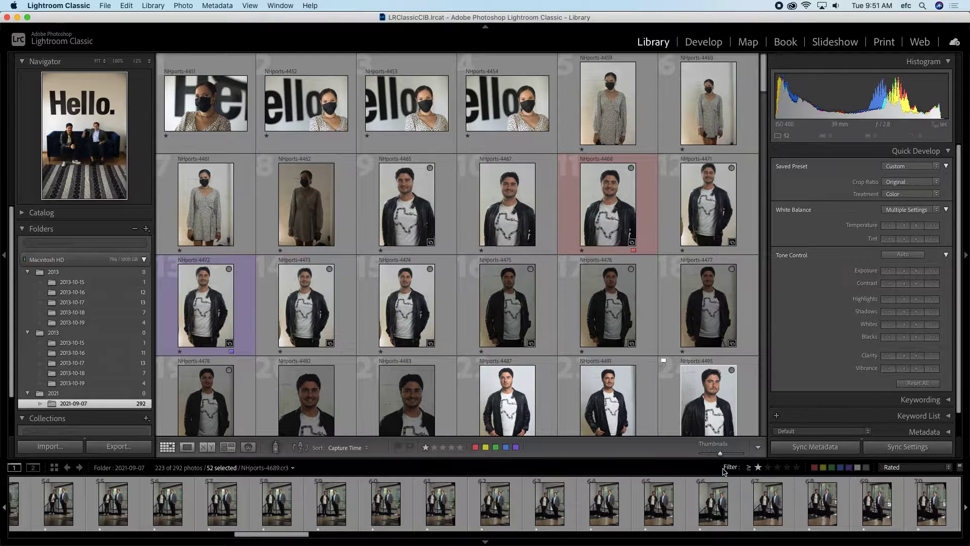
Step: Preview the six two-star picks, filter to one star and higher, and expand Collections
{"action": "left_click", "coordinate": [768, 467]}
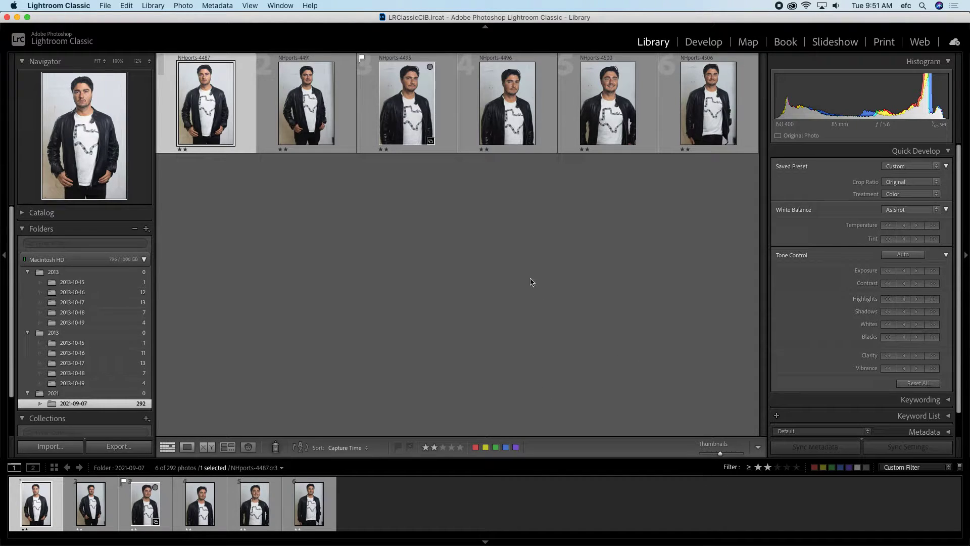
{"action": "left_click", "coordinate": [759, 468]}
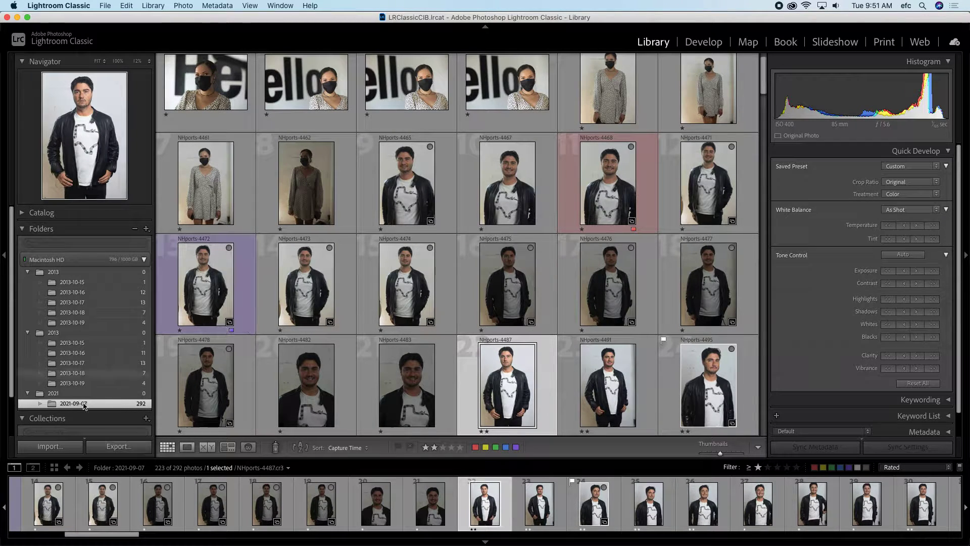
{"action": "left_click", "coordinate": [48, 418]}
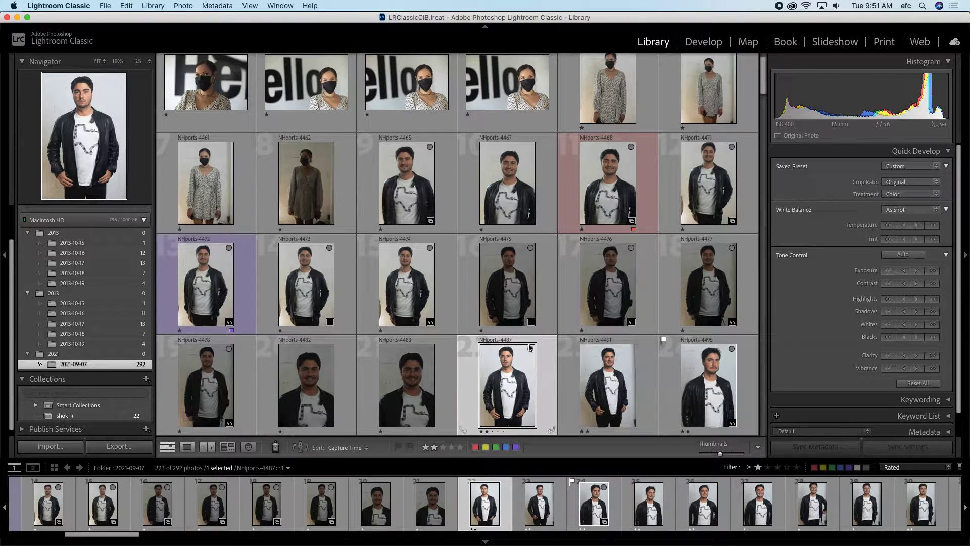
{"action": "left_click", "coordinate": [510, 297]}
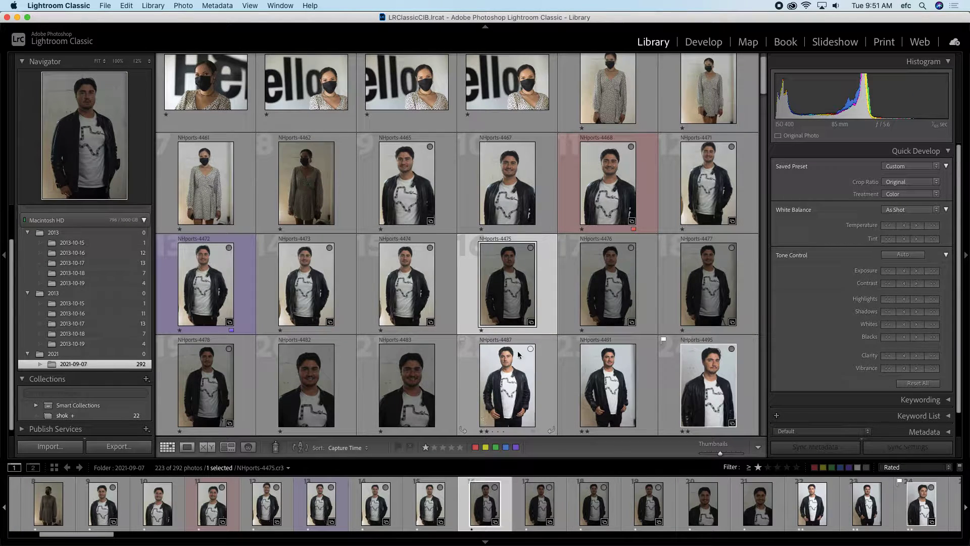
Step: Give NHports-4475 a blue colour label
{"action": "right_click", "coordinate": [521, 307]}
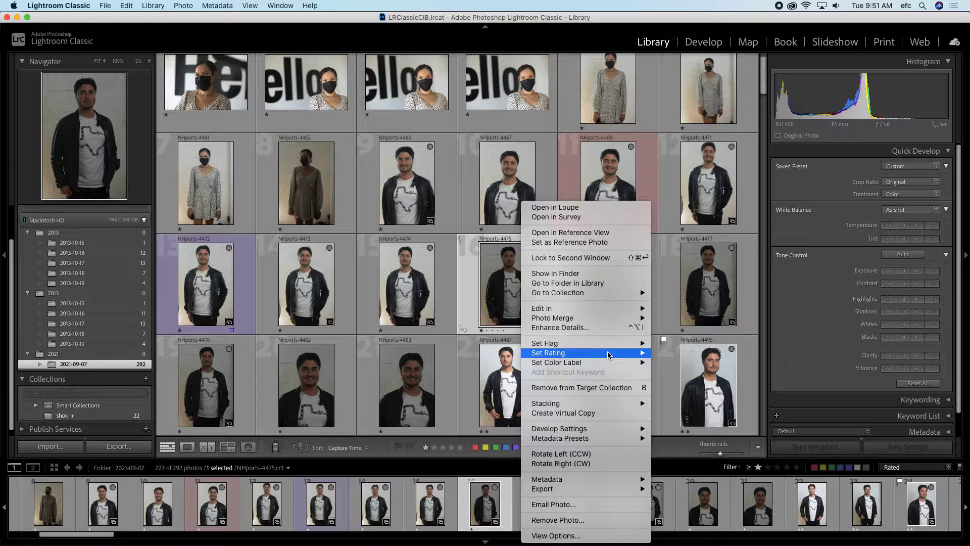
{"action": "mouse_move", "coordinate": [632, 363]}
{"action": "left_click", "coordinate": [667, 391]}
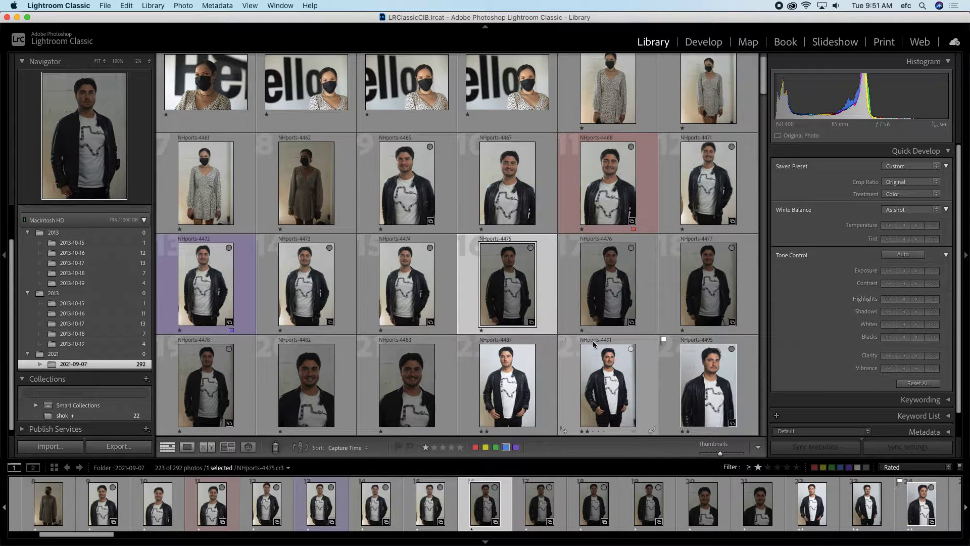
Step: Remove the colour-label controls from the grid toolbar
{"action": "left_click", "coordinate": [498, 389]}
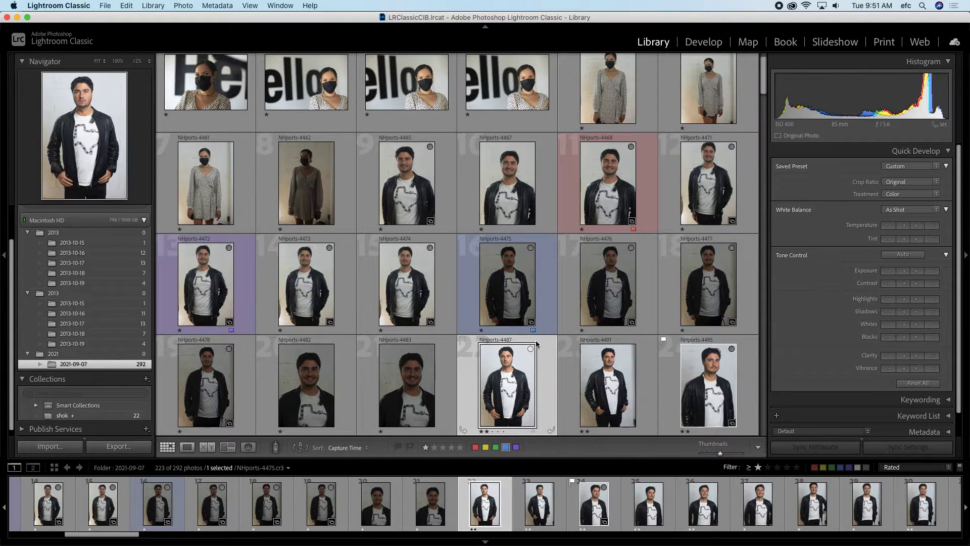
{"action": "left_click", "coordinate": [758, 448]}
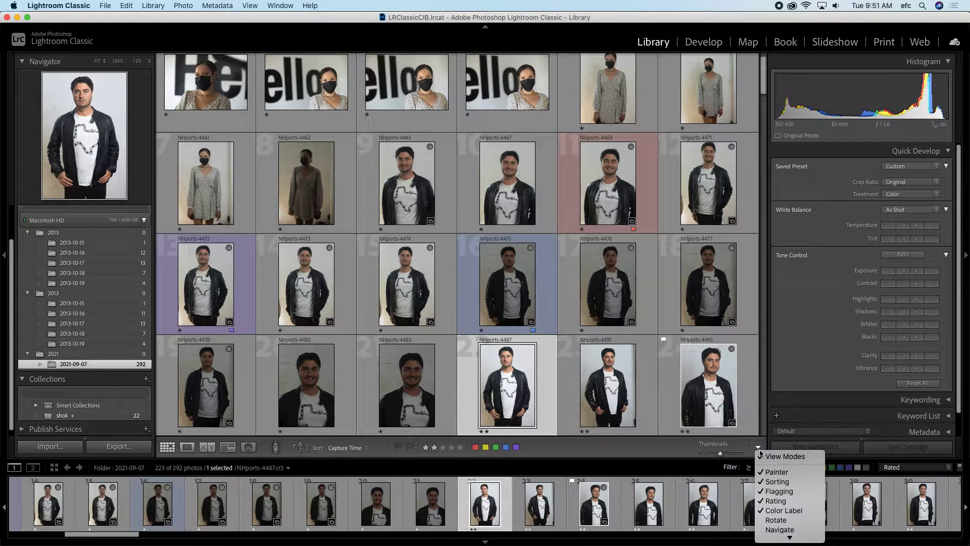
{"action": "mouse_move", "coordinate": [782, 537]}
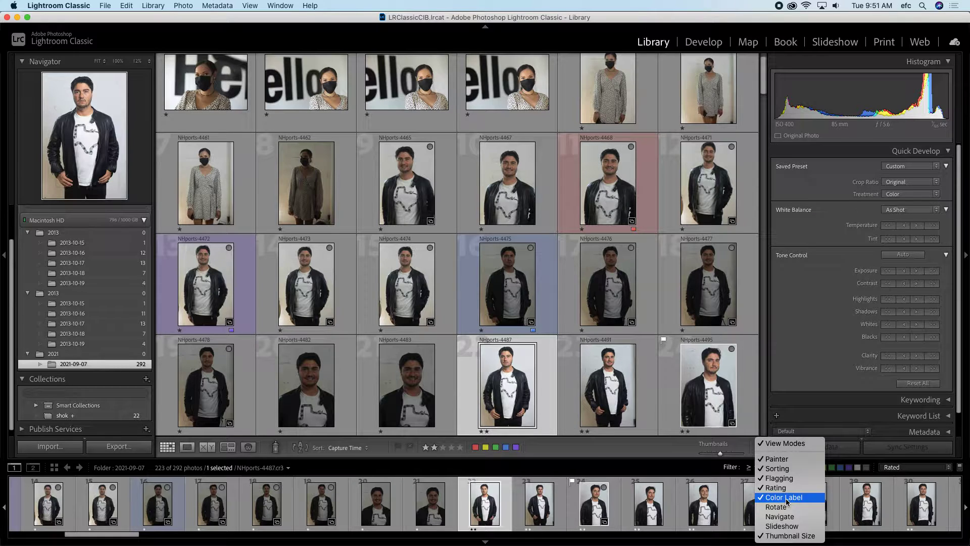
{"action": "left_click", "coordinate": [786, 500]}
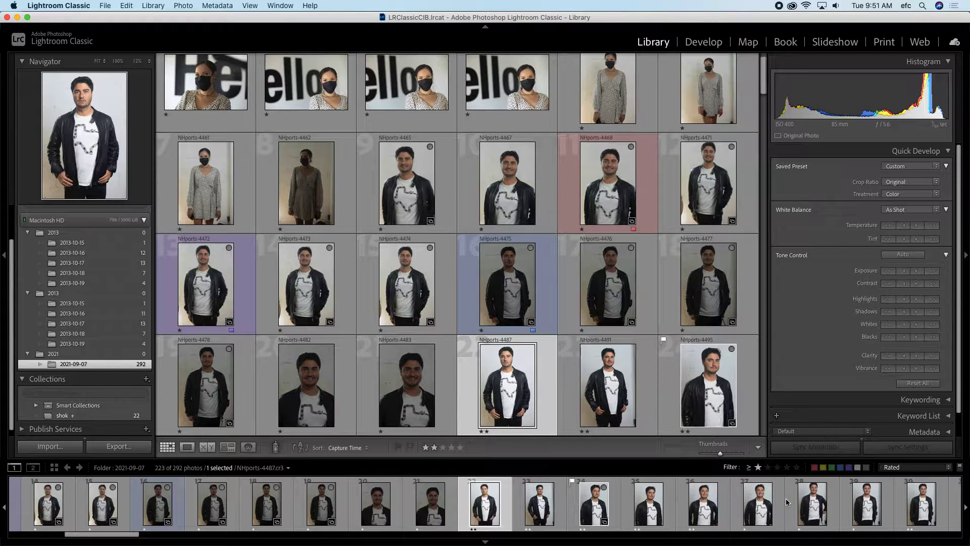
Step: Toggle the toolbar's view mode switches off and back on, then collapse the module picker
{"action": "left_click", "coordinate": [597, 377]}
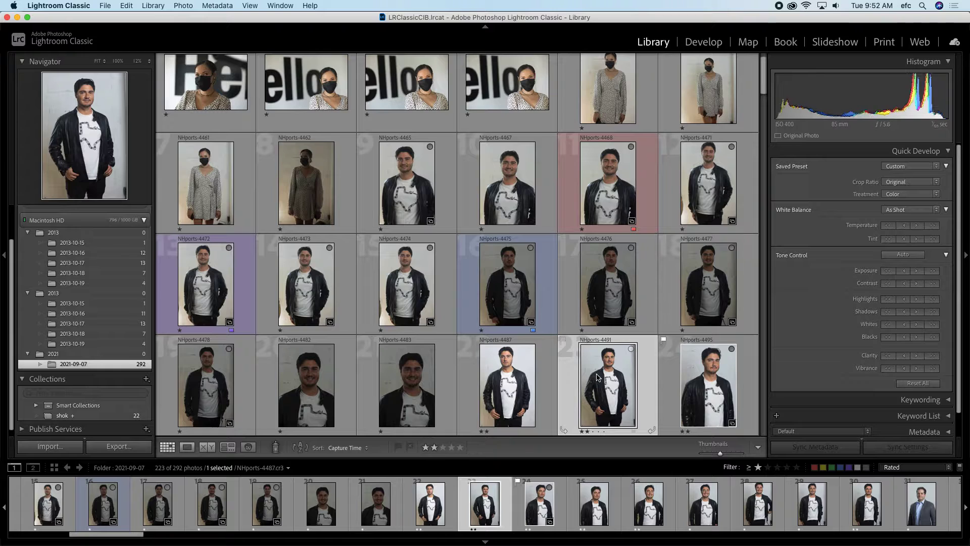
{"action": "left_click", "coordinate": [758, 447]}
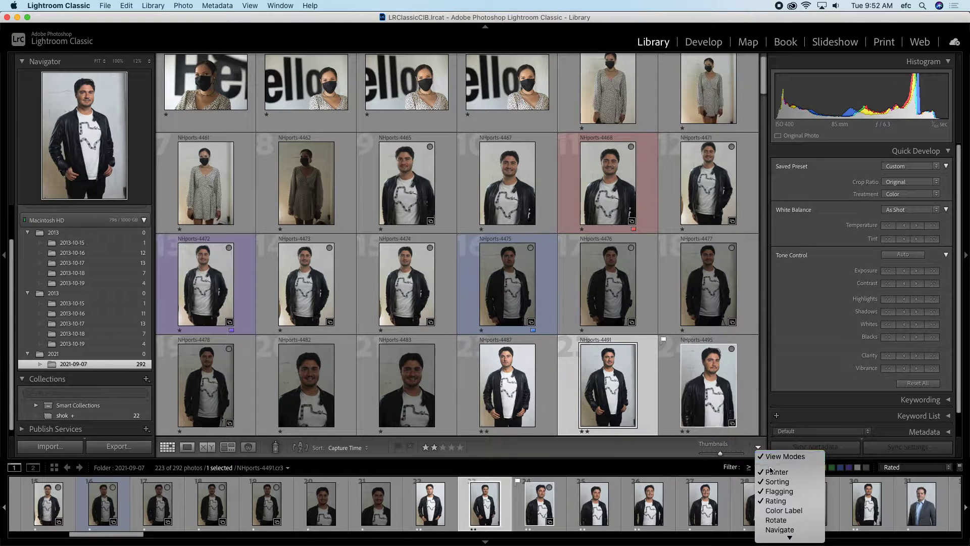
{"action": "left_click", "coordinate": [780, 502]}
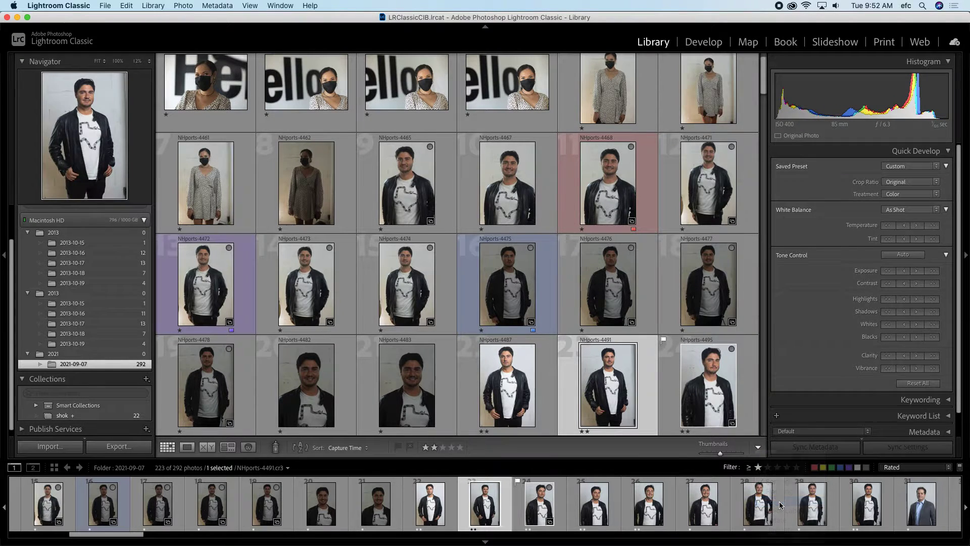
{"action": "left_click", "coordinate": [758, 447]}
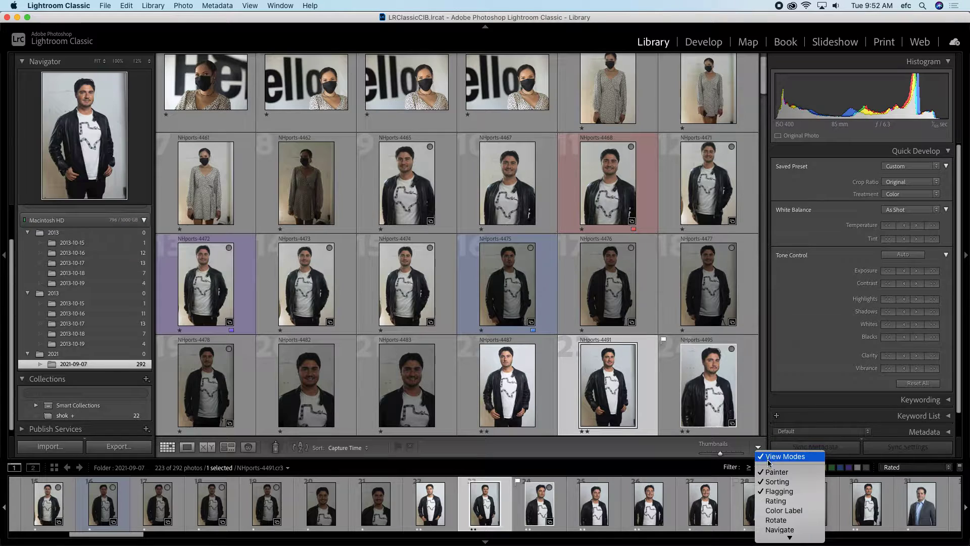
{"action": "left_click", "coordinate": [772, 455]}
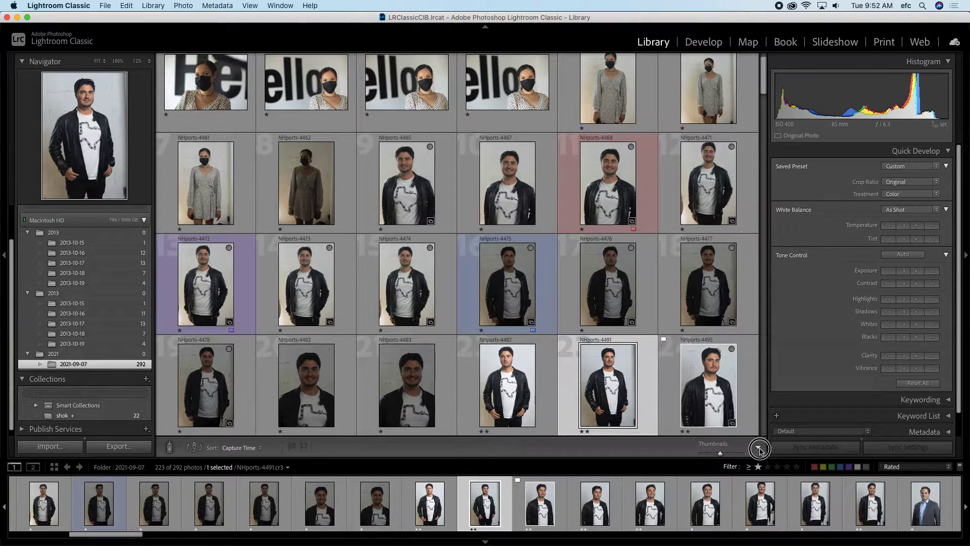
{"action": "left_click", "coordinate": [758, 447]}
{"action": "left_click", "coordinate": [766, 457]}
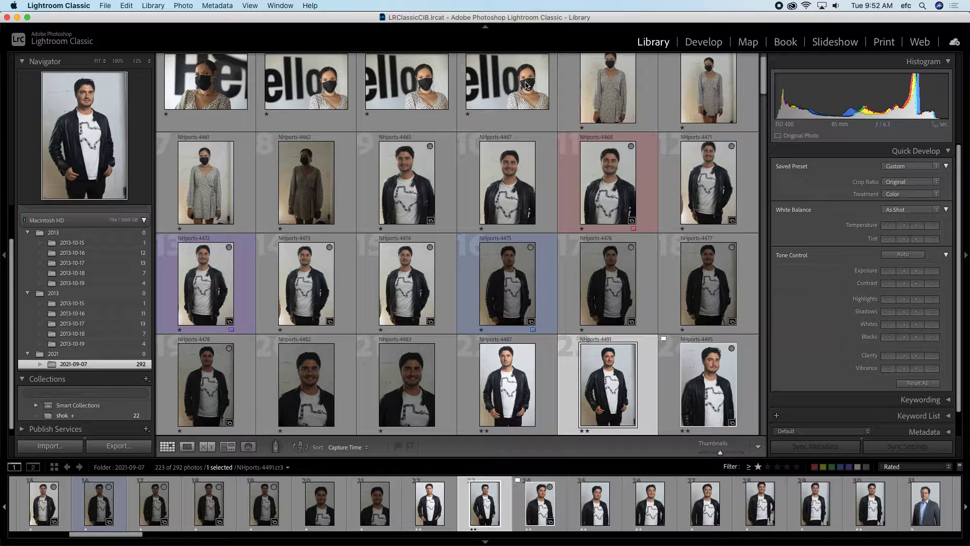
{"action": "left_click", "coordinate": [481, 24]}
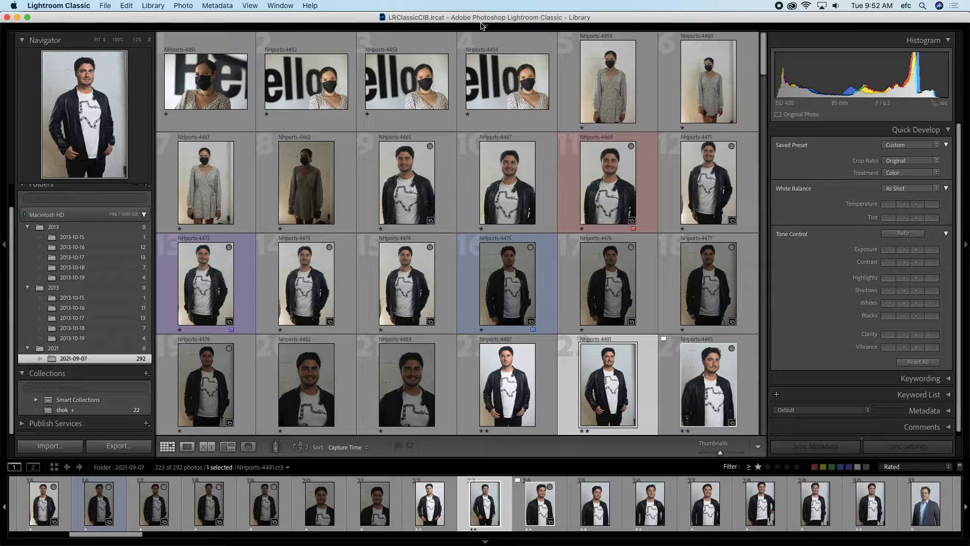
{"action": "left_click", "coordinate": [441, 369]}
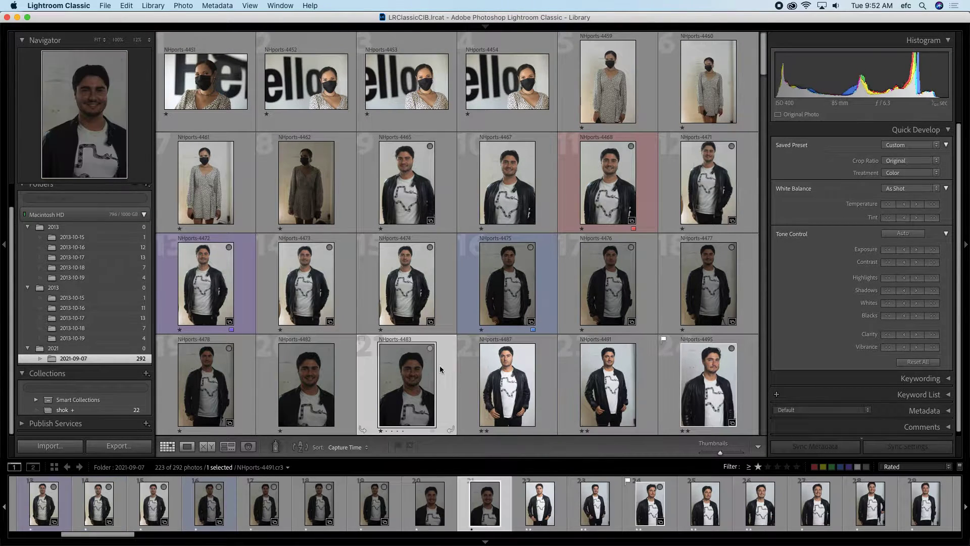
Step: Compare NHports-4483 against NHports-4487 and NHports-4491, checking the Select photo at 12% zoom
{"action": "left_click", "coordinate": [208, 447]}
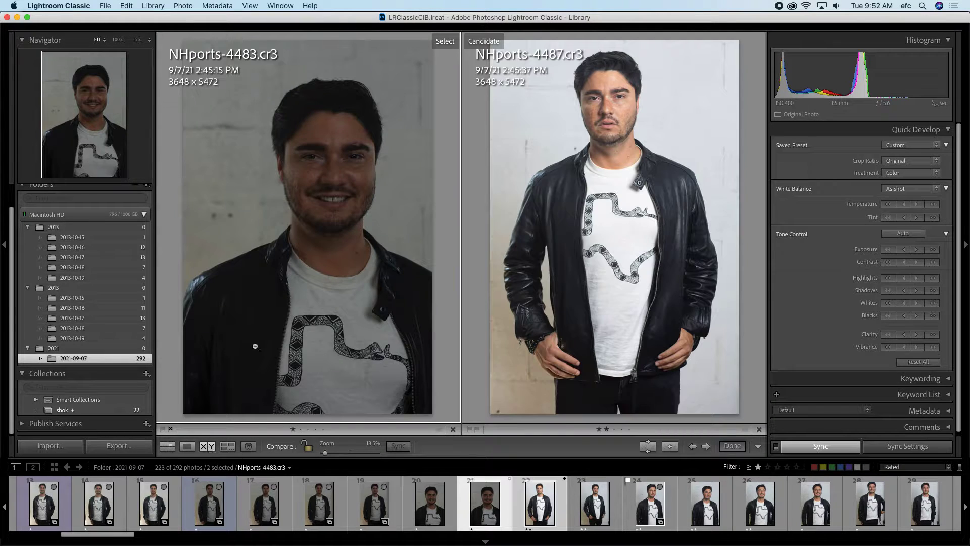
{"action": "left_click", "coordinate": [290, 192]}
{"action": "key", "text": "Right"}
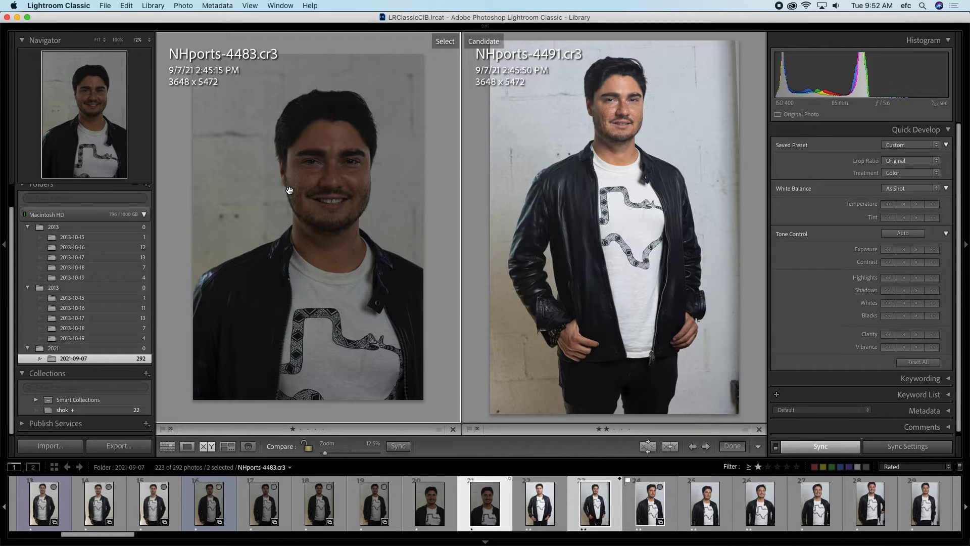
{"action": "left_click", "coordinate": [341, 268]}
Step: Make NHports-4474 the Select, step candidates to NHports-4501, and rate it three stars
{"action": "left_click", "coordinate": [157, 501]}
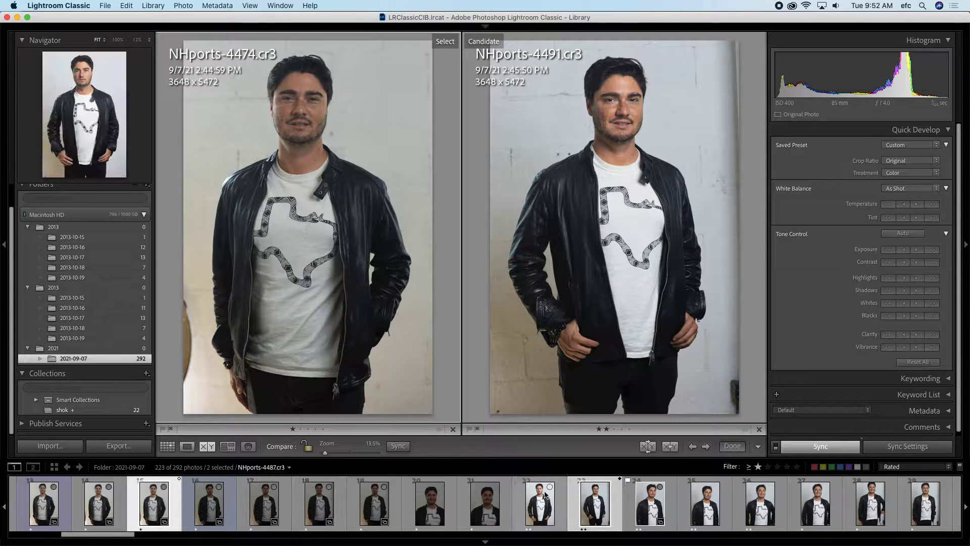
{"action": "scroll", "coordinate": [542, 507], "scroll_direction": "down", "scroll_amount": 2}
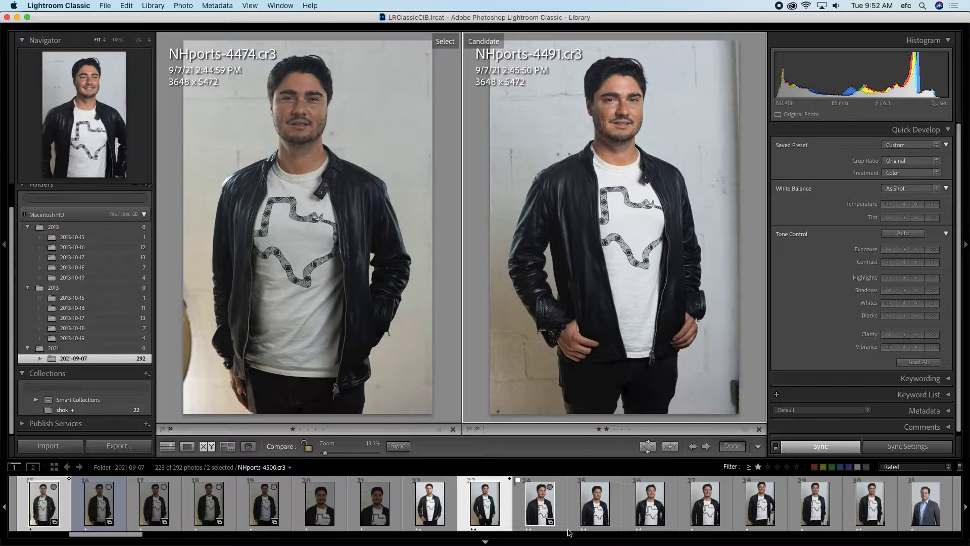
{"action": "left_click", "coordinate": [536, 515]}
{"action": "key", "text": "Right"}
{"action": "key", "text": "Right"}
{"action": "key", "text": "Right"}
{"action": "key", "text": "Right"}
{"action": "key", "text": "Right"}
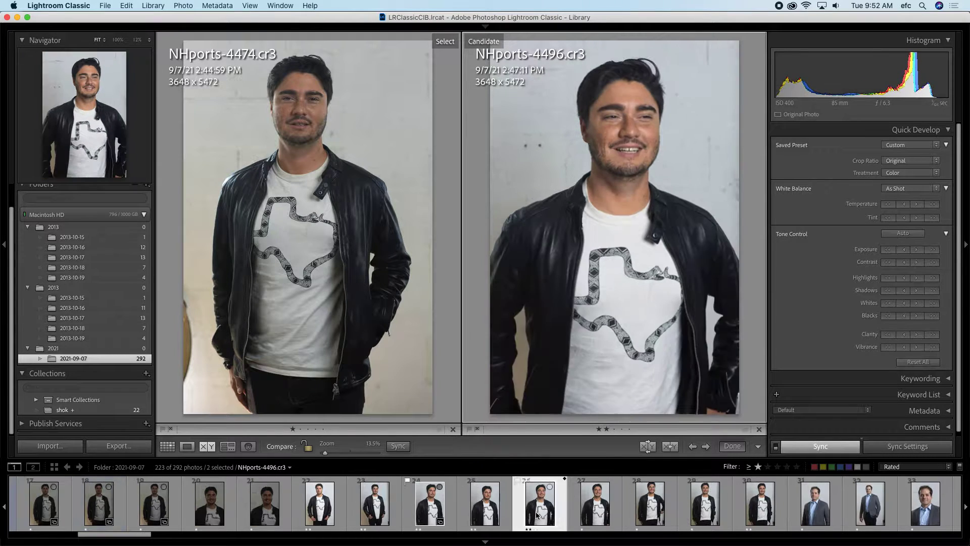
{"action": "key", "text": "Right"}
{"action": "key", "text": "Right"}
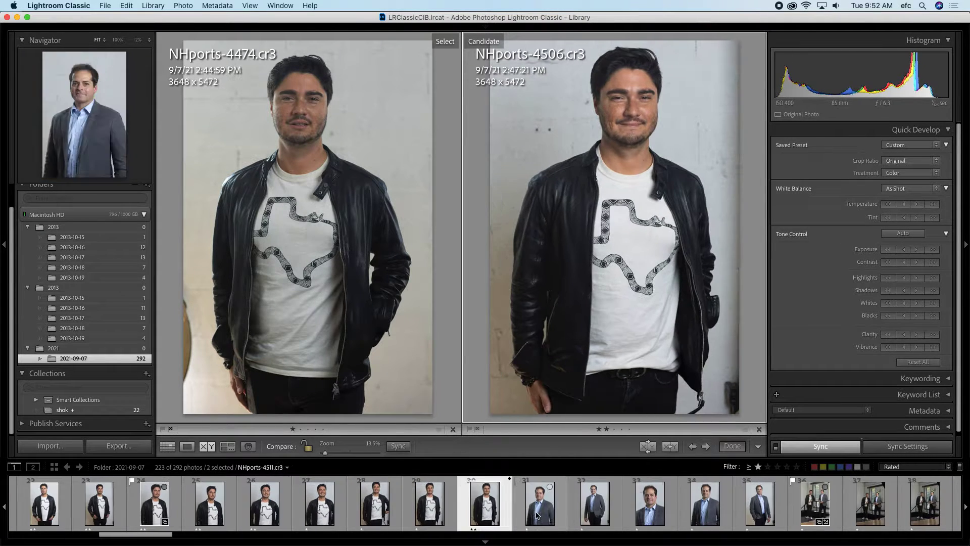
{"action": "key", "text": "Left"}
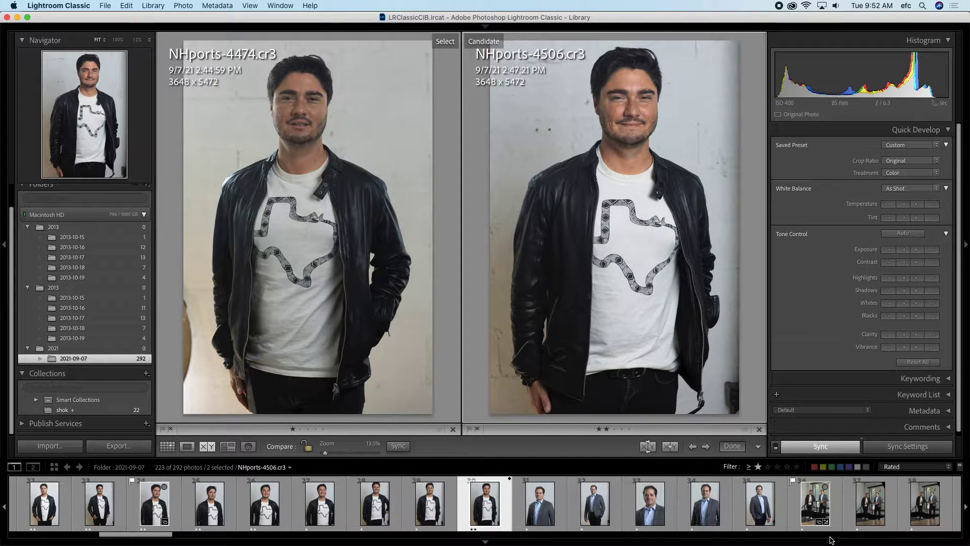
{"action": "key", "text": "Right"}
{"action": "key", "text": "Right"}
{"action": "key", "text": "Left"}
{"action": "key", "text": "Left"}
{"action": "key", "text": "Left"}
{"action": "key", "text": "Left"}
{"action": "key", "text": "Left"}
{"action": "key", "text": "Left"}
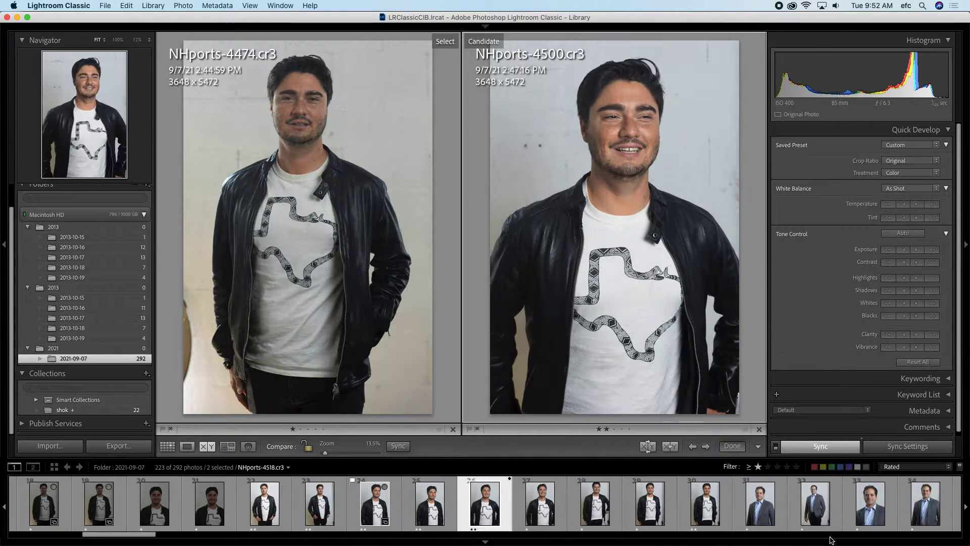
{"action": "key", "text": "Right"}
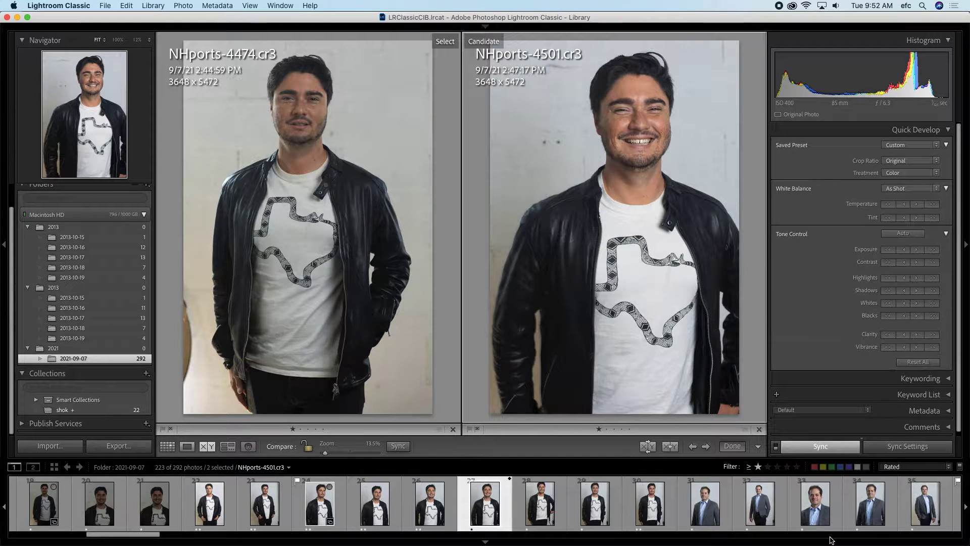
{"action": "key", "text": "3"}
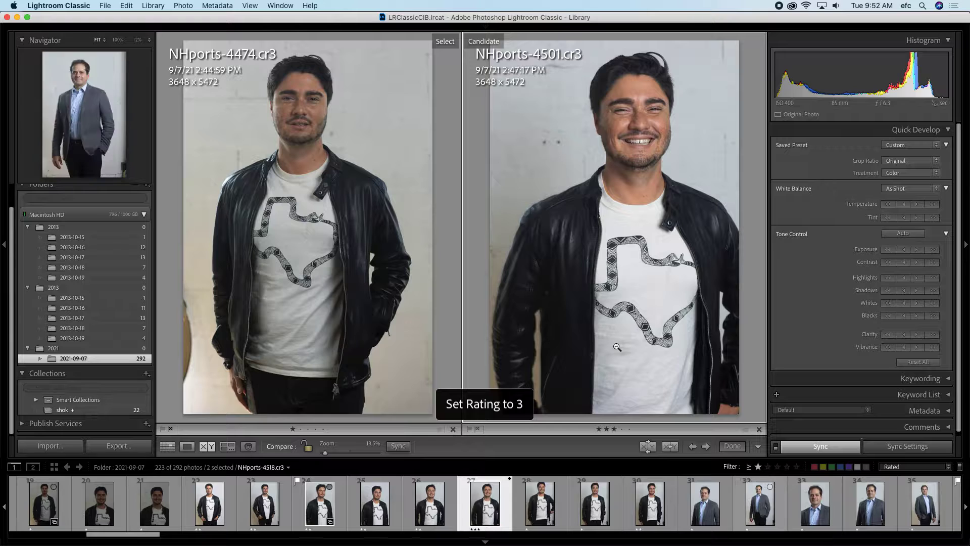
Step: In Survey view, select NHports-4476, NHports-4477, portrait shots 16, 13, 10, and the masked woman
{"action": "left_click", "coordinate": [234, 447]}
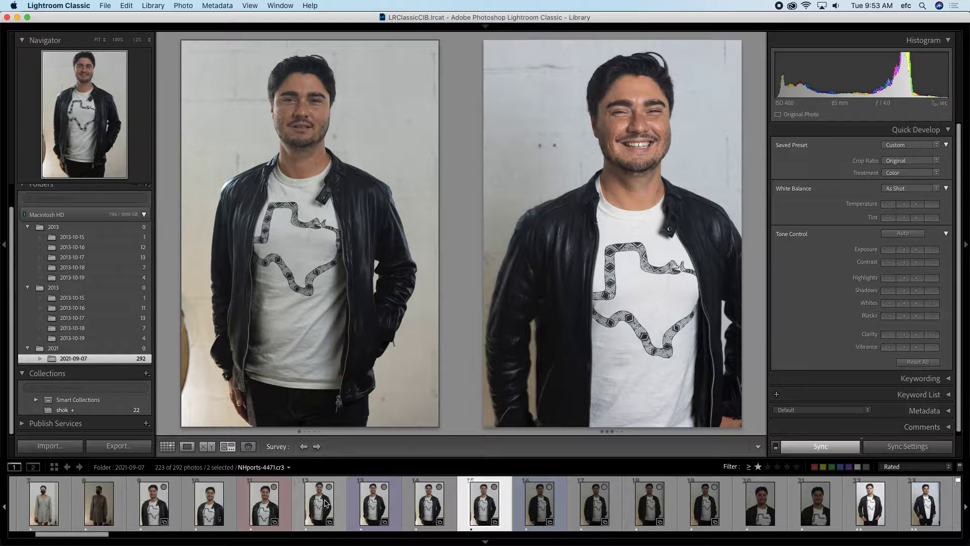
{"action": "left_click", "coordinate": [320, 506], "text": "super"}
{"action": "left_click", "coordinate": [372, 511], "text": "super"}
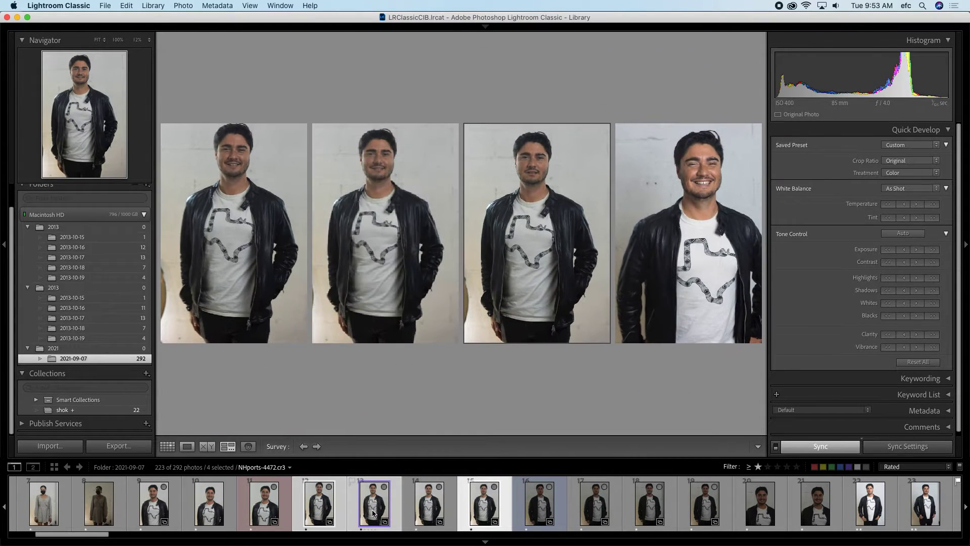
{"action": "left_click", "coordinate": [644, 525]}
{"action": "left_click", "coordinate": [586, 513]}
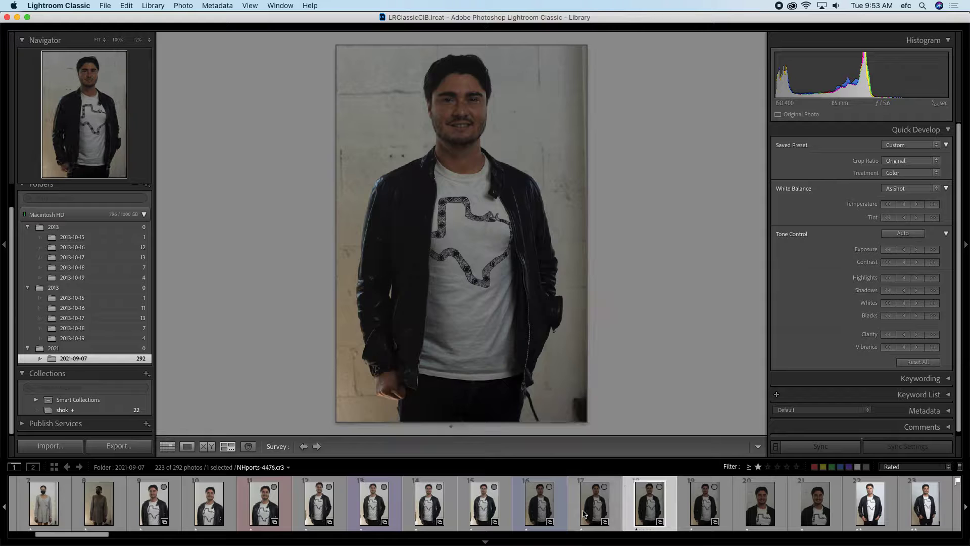
{"action": "left_click", "coordinate": [584, 506], "text": "super"}
{"action": "left_click", "coordinate": [529, 507], "text": "super"}
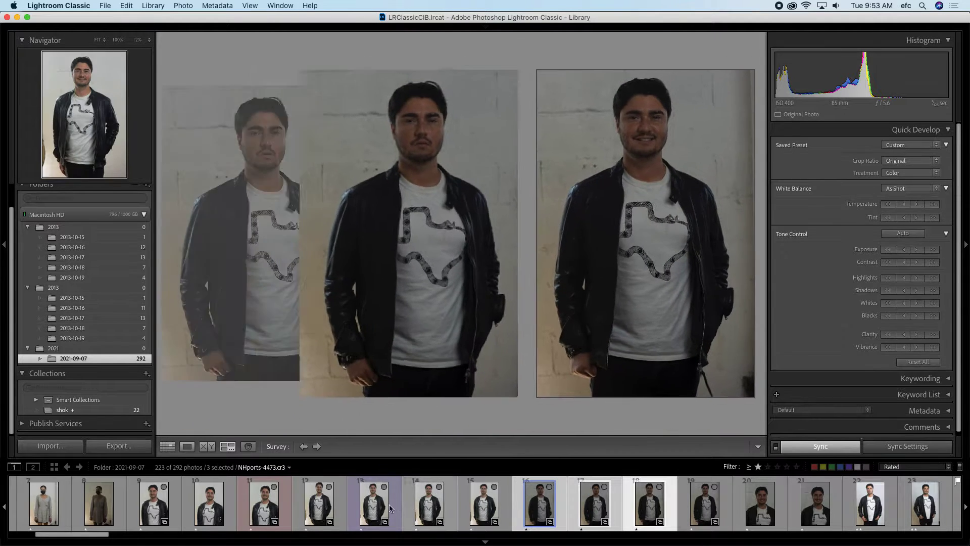
{"action": "left_click", "coordinate": [374, 503], "text": "super"}
{"action": "left_click", "coordinate": [209, 503], "text": "super"}
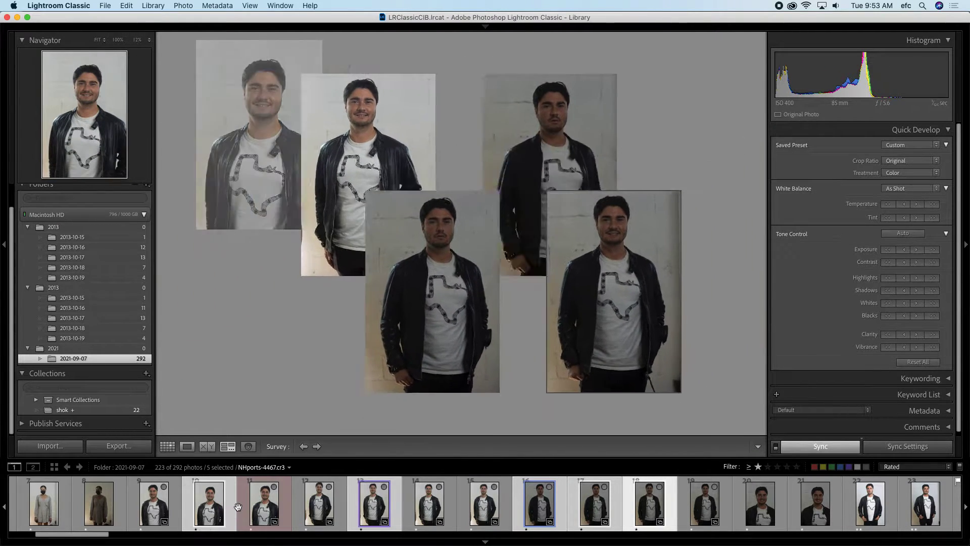
{"action": "left_click", "coordinate": [63, 501], "text": "super"}
{"action": "left_click", "coordinate": [870, 503], "text": "super"}
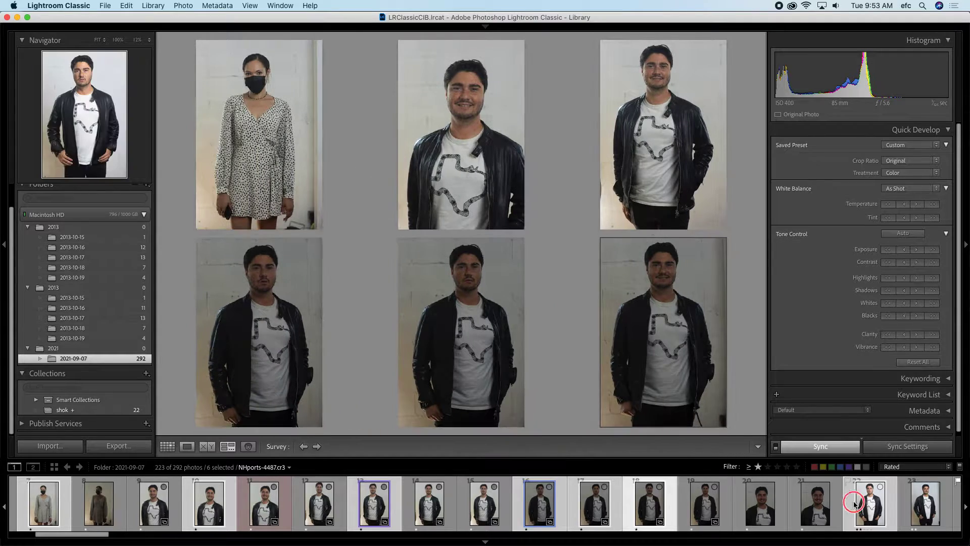
Step: Add the two-man group shots, two "Hello." photos, and frames 118 and 143, totalling thirteen
{"action": "scroll", "coordinate": [872, 505], "scroll_direction": "down", "scroll_amount": 10}
{"action": "left_click", "coordinate": [870, 507], "text": "super"}
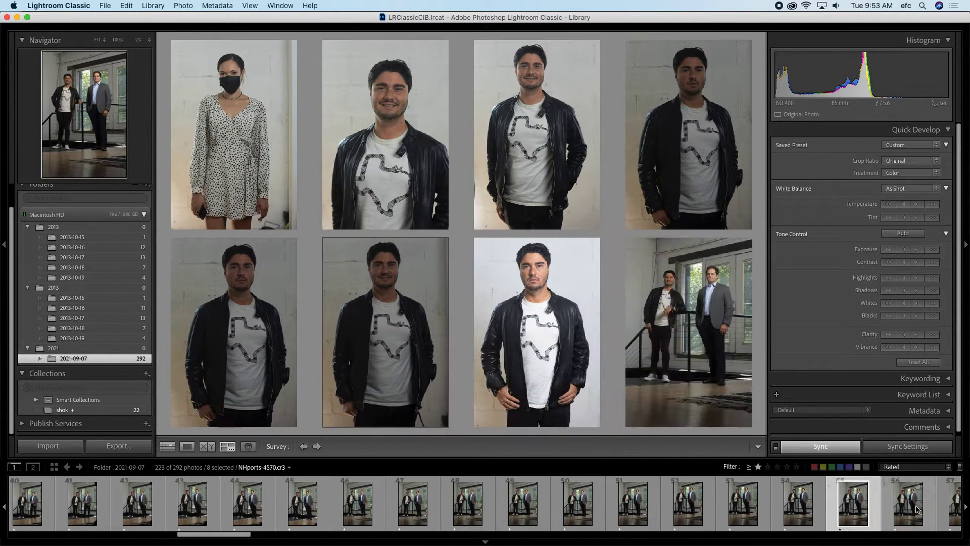
{"action": "scroll", "coordinate": [918, 508], "scroll_direction": "down", "scroll_amount": 5}
{"action": "left_click", "coordinate": [882, 508], "text": "super"}
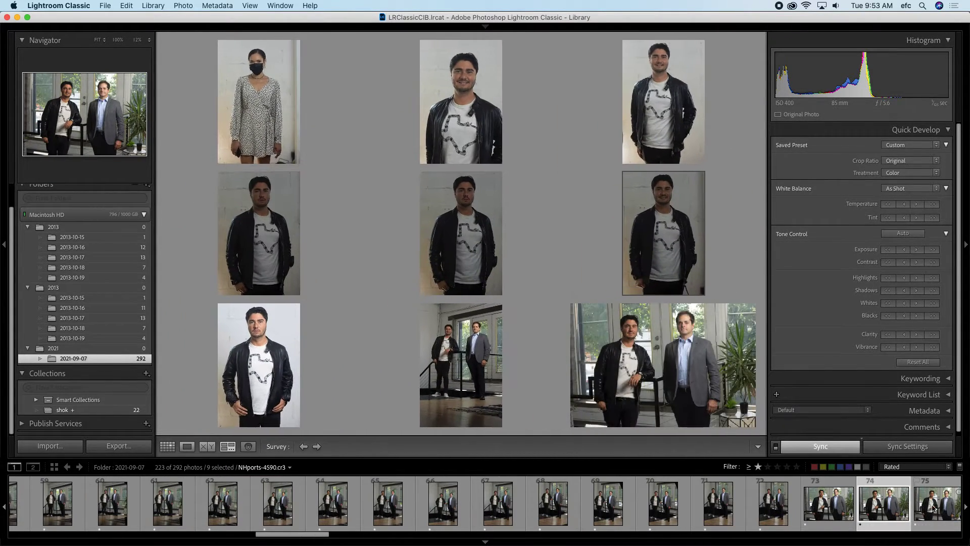
{"action": "scroll", "coordinate": [910, 513], "scroll_direction": "down", "scroll_amount": 6}
{"action": "left_click", "coordinate": [849, 508], "text": "super"}
{"action": "left_click", "coordinate": [883, 508], "text": "super"}
{"action": "scroll", "coordinate": [904, 503], "scroll_direction": "down", "scroll_amount": 6}
{"action": "left_click", "coordinate": [848, 502], "text": "super"}
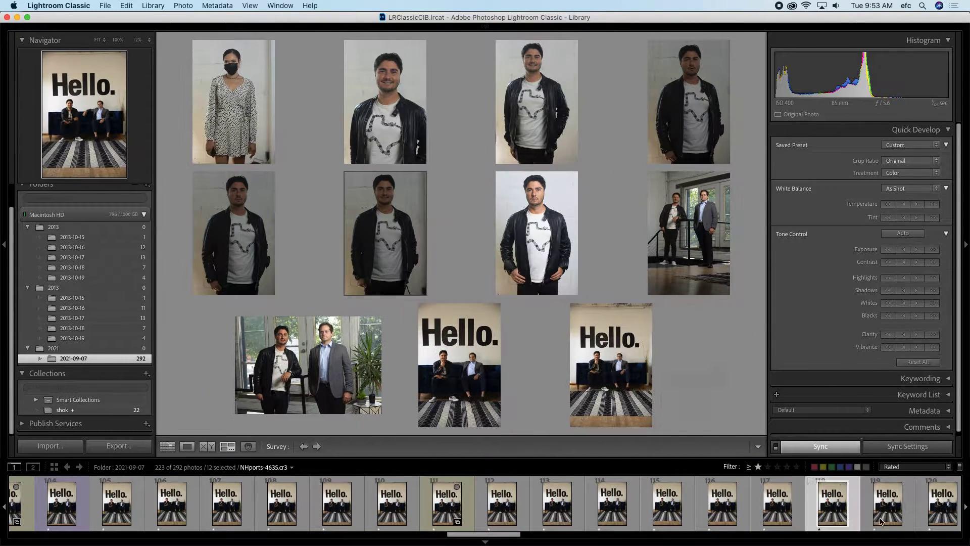
{"action": "scroll", "coordinate": [879, 508], "scroll_direction": "down", "scroll_amount": 7}
{"action": "left_click", "coordinate": [879, 508], "text": "super"}
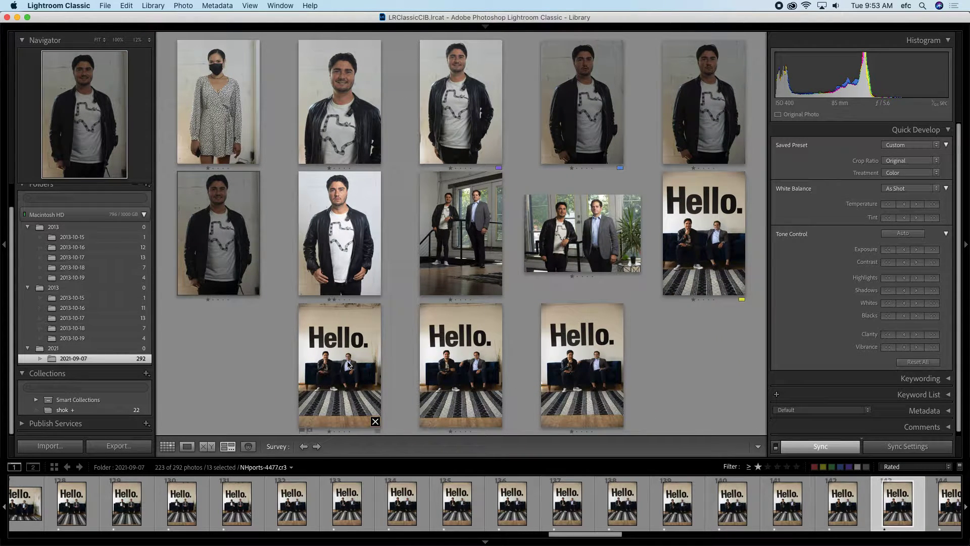
Step: Create collection 'Favorites' as the target collection, without including the selected photos
{"action": "left_click", "coordinate": [145, 375]}
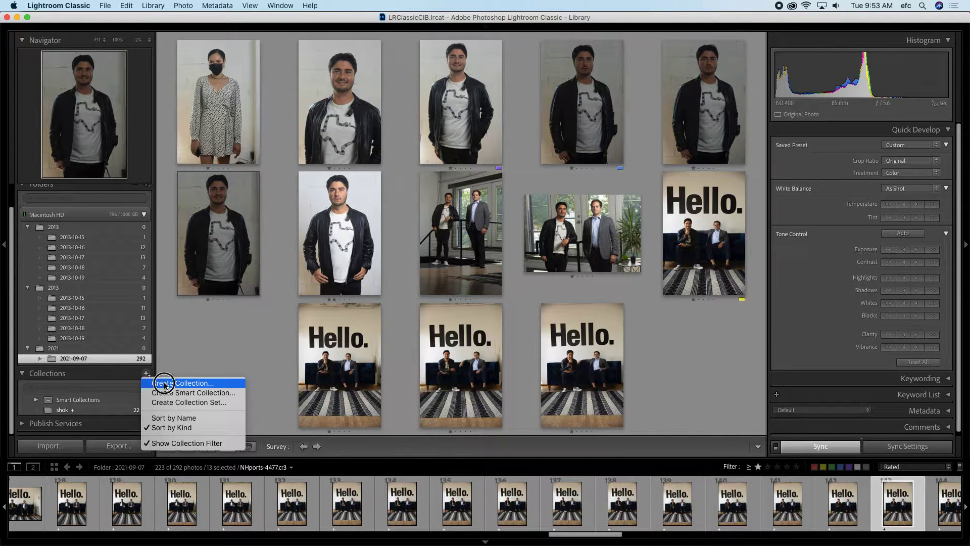
{"action": "left_click", "coordinate": [164, 384]}
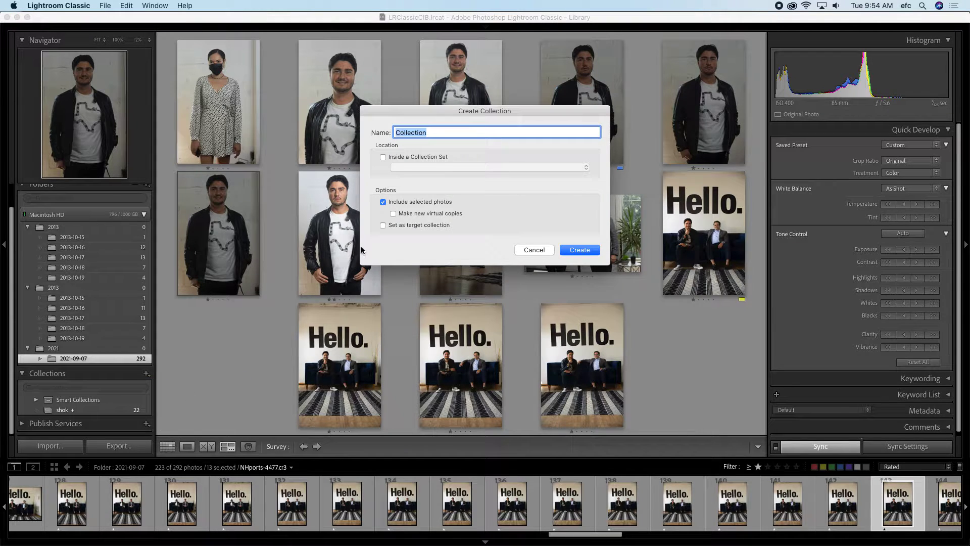
{"action": "type", "text": "Favorites"}
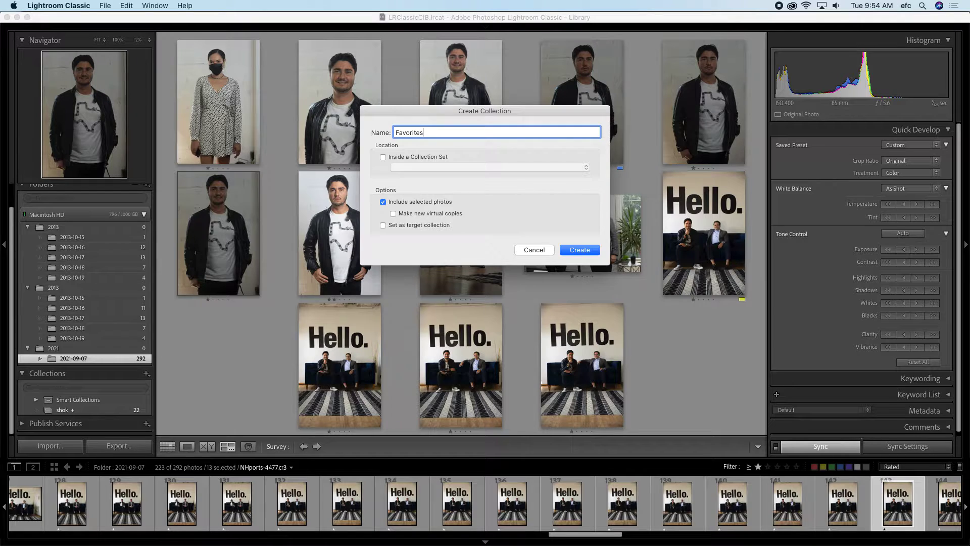
{"action": "left_click", "coordinate": [384, 225]}
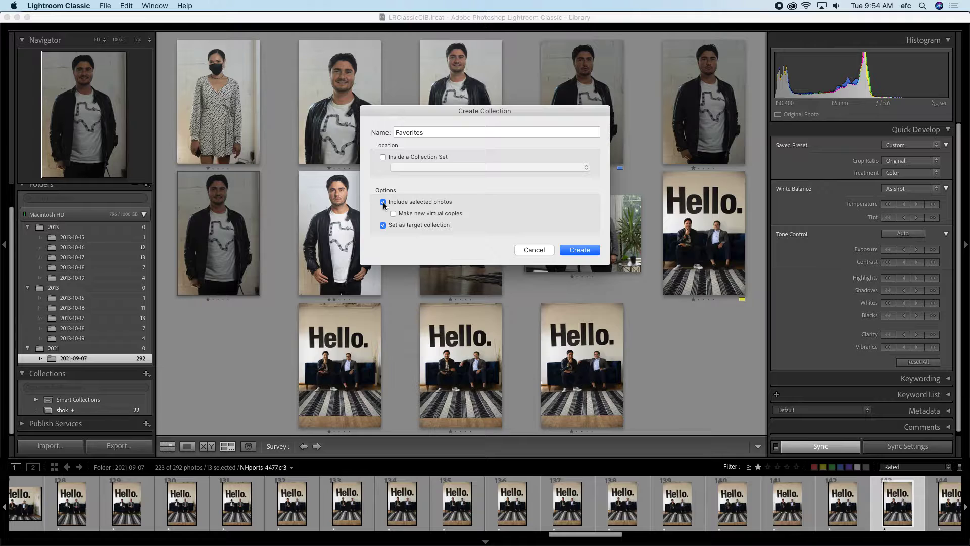
{"action": "left_click", "coordinate": [411, 202]}
{"action": "left_click", "coordinate": [584, 251]}
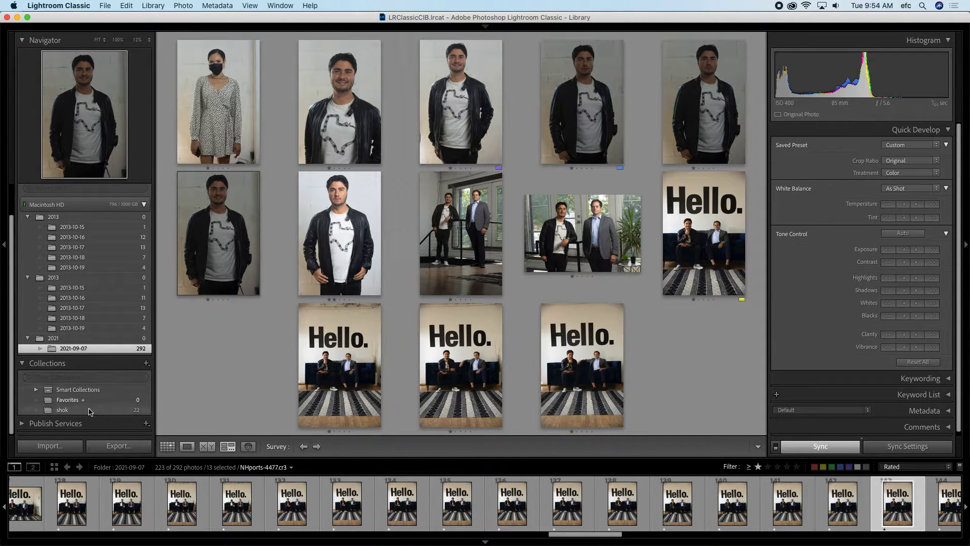
Step: Add the second-row portrait to the Favorites target collection
{"action": "scroll", "coordinate": [80, 403], "scroll_direction": "up", "scroll_amount": 2}
{"action": "scroll", "coordinate": [77, 406], "scroll_direction": "down", "scroll_amount": 2}
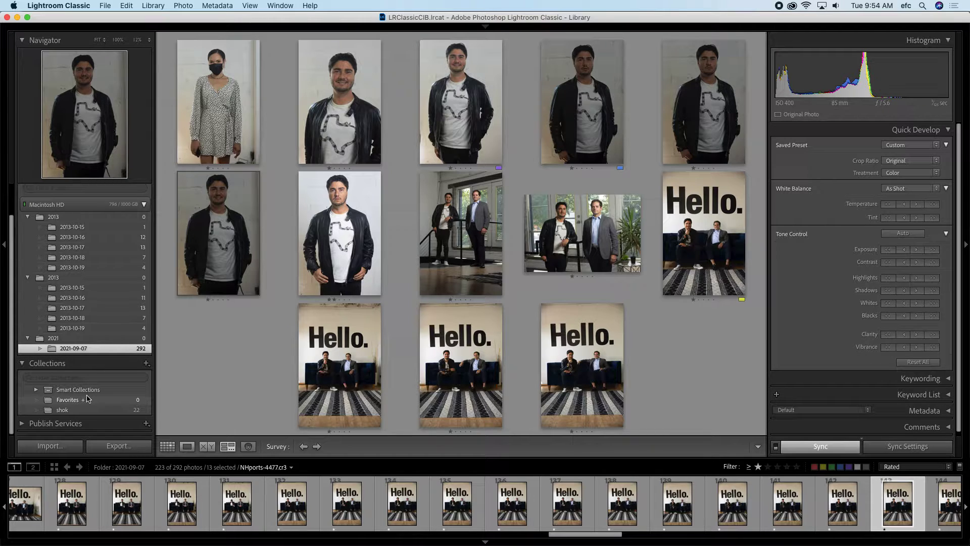
{"action": "left_click", "coordinate": [363, 233]}
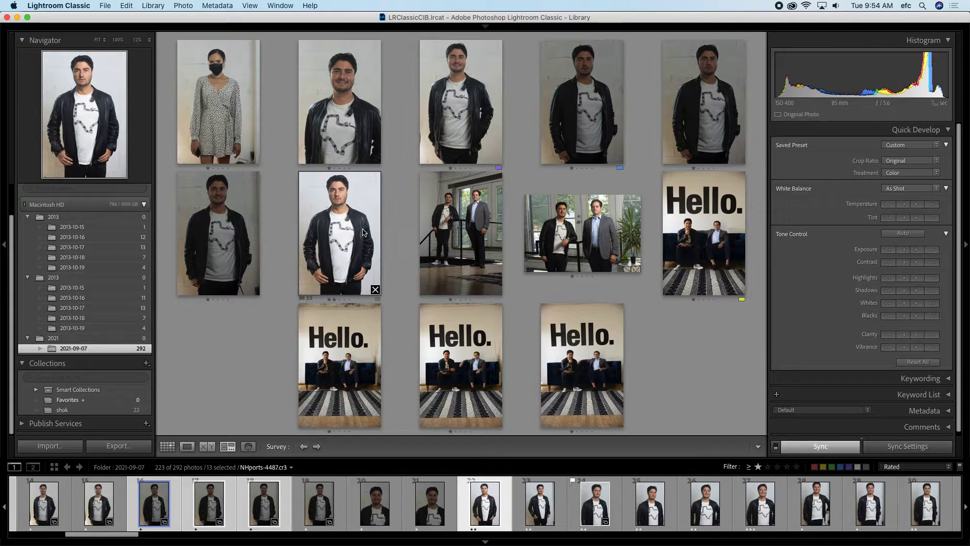
{"action": "right_click", "coordinate": [363, 233]}
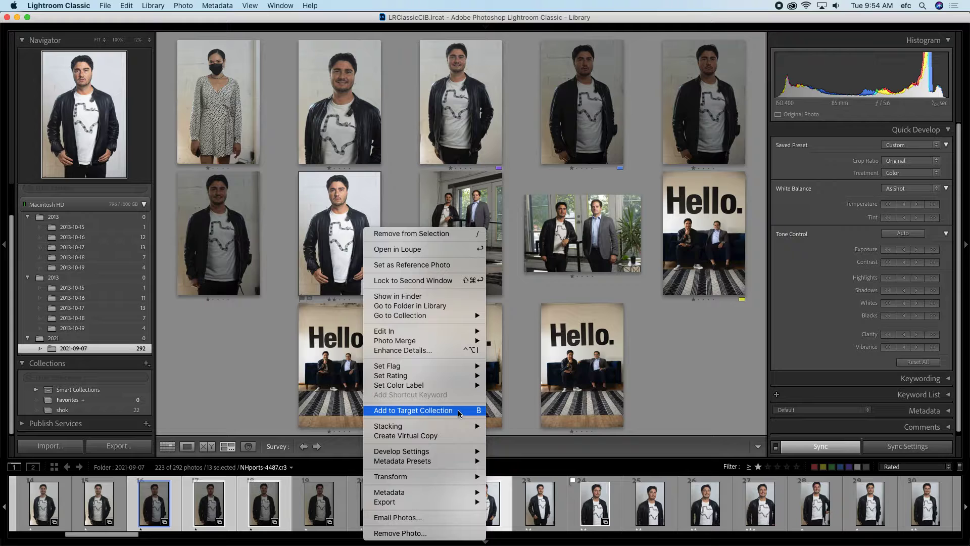
{"action": "left_click", "coordinate": [240, 351]}
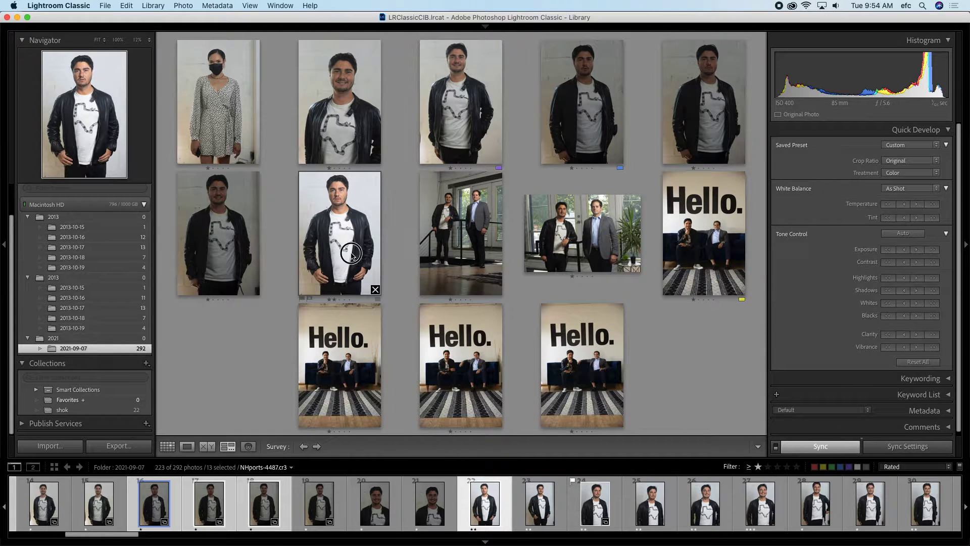
{"action": "key", "text": "b"}
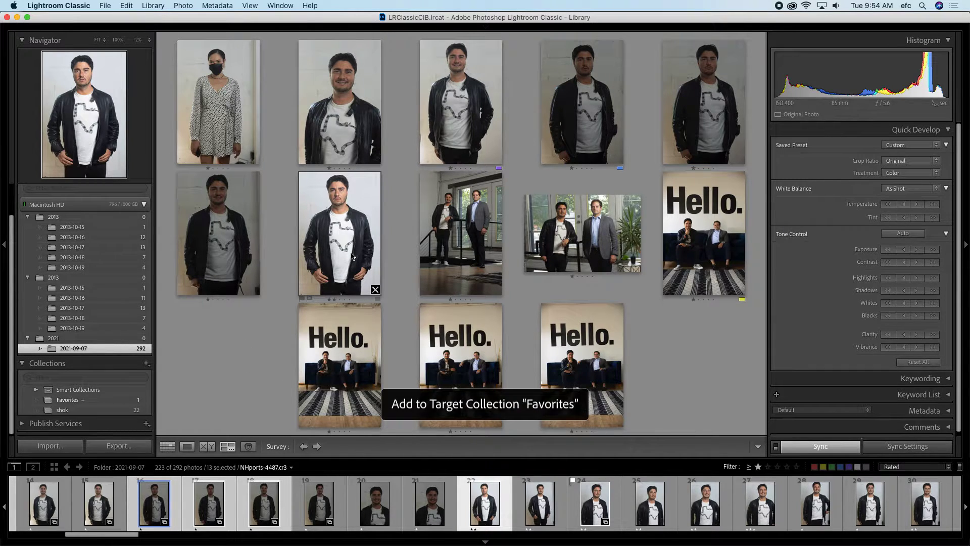
Step: Add the top-middle portrait and a "Hello." photo to Favorites, then open Favorites
{"action": "left_click", "coordinate": [472, 139]}
{"action": "key", "text": "b"}
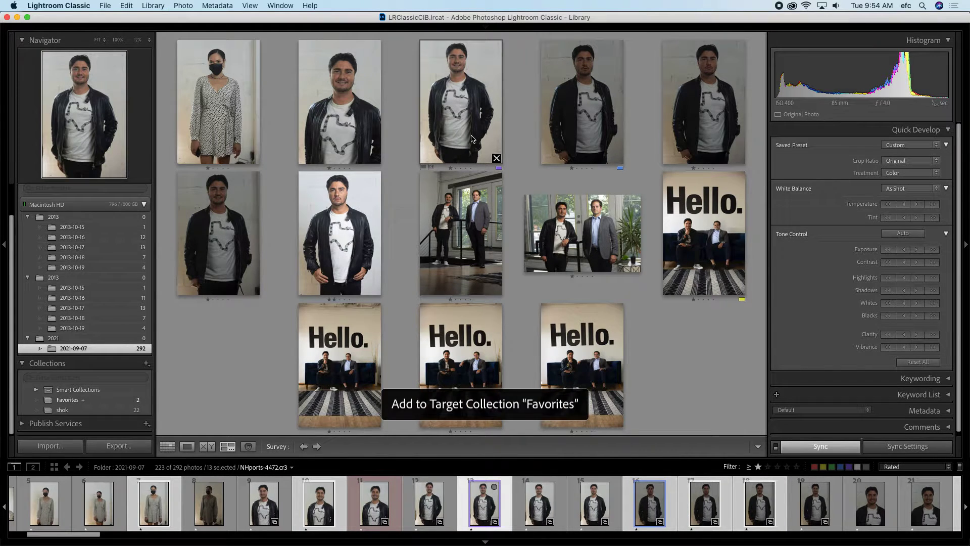
{"action": "key", "text": "Right"}
{"action": "key", "text": "Right"}
{"action": "key", "text": "Right"}
{"action": "key", "text": "Right"}
{"action": "key", "text": "Right"}
{"action": "key", "text": "Right"}
{"action": "key", "text": "Right"}
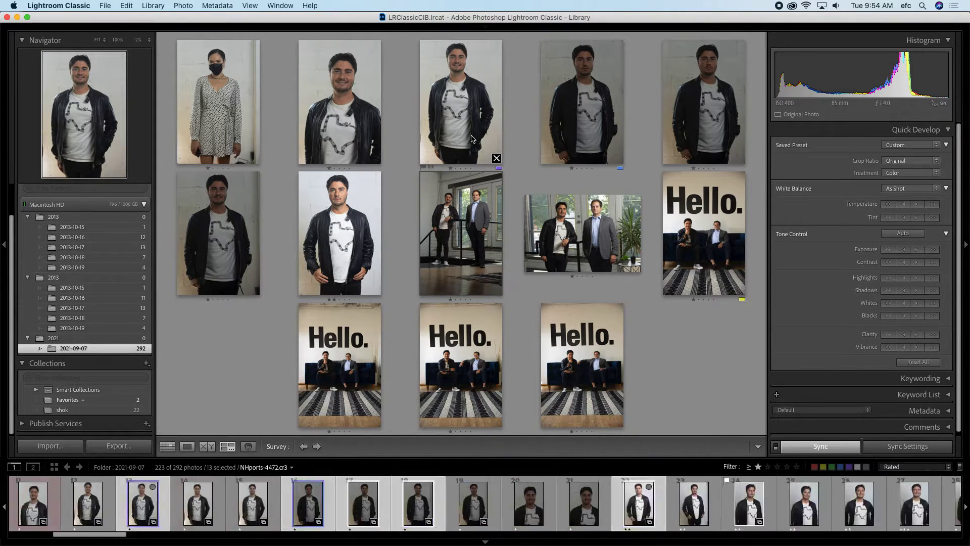
{"action": "key", "text": "b"}
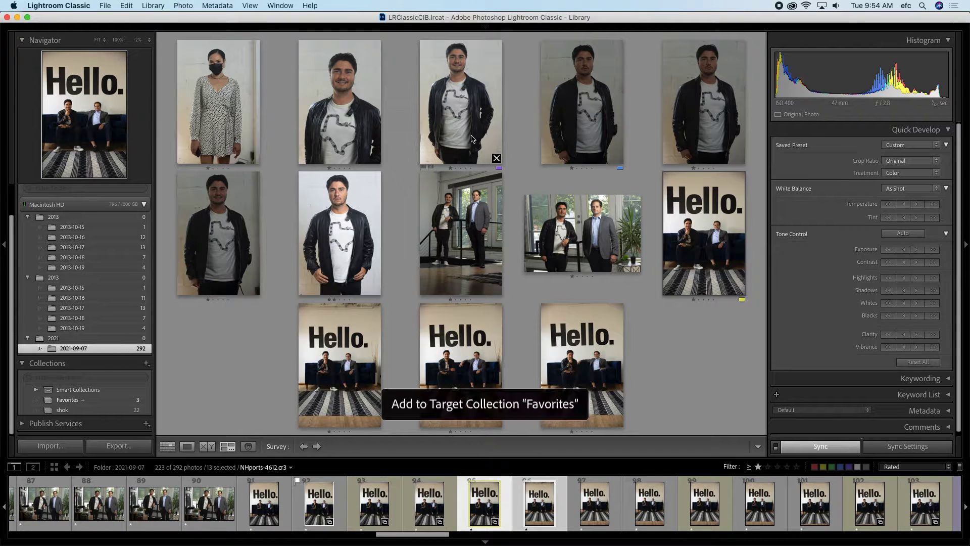
{"action": "left_click", "coordinate": [62, 400]}
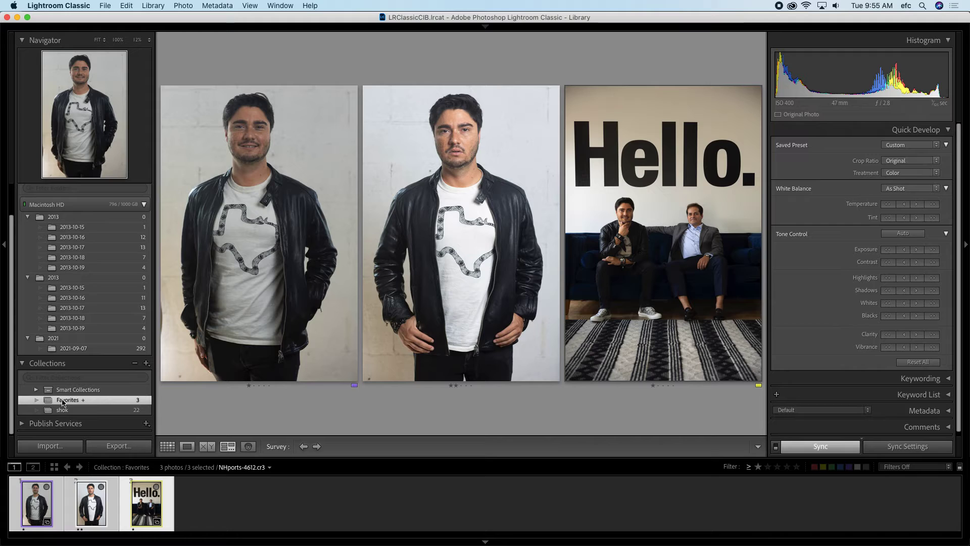
Step: Switch to Grid view and return to the 2021-09-07 folder's 292 photos
{"action": "left_click", "coordinate": [168, 446]}
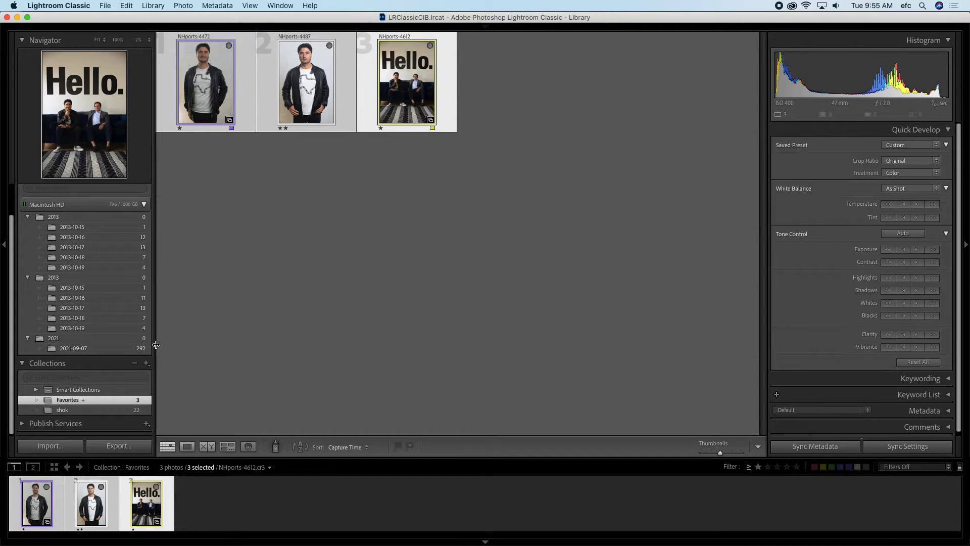
{"action": "left_click", "coordinate": [89, 349]}
{"action": "scroll", "coordinate": [410, 303], "scroll_direction": "up", "scroll_amount": 5}
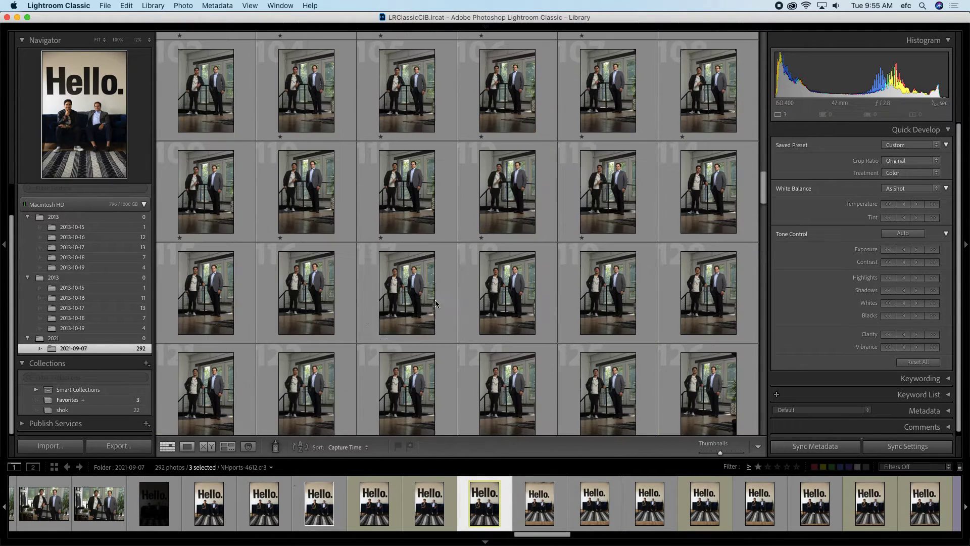
Step: Add the two-man shots NHports-4565, 4567 and 4560 to Favorites
{"action": "left_click", "coordinate": [411, 303]}
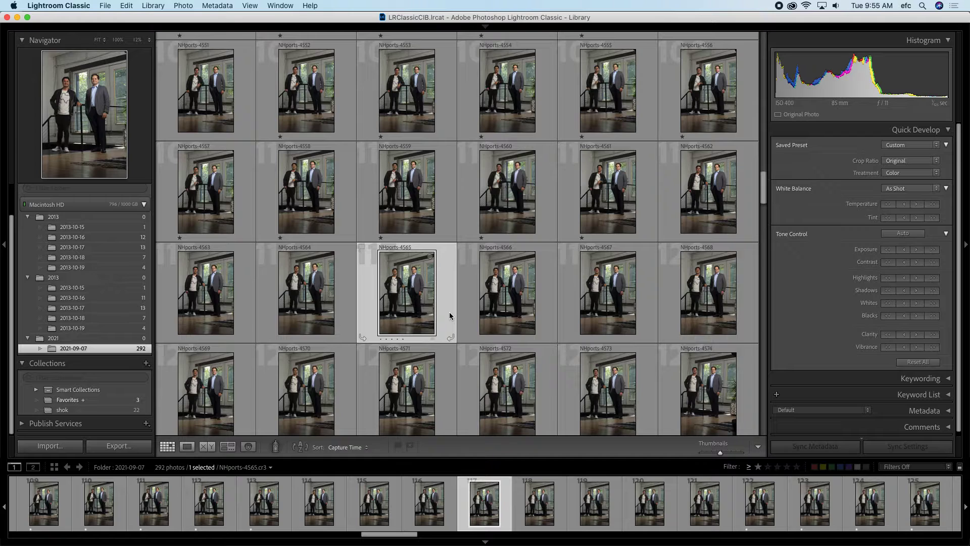
{"action": "key", "text": "b"}
{"action": "left_click", "coordinate": [568, 279]}
{"action": "key", "text": "b"}
{"action": "left_click", "coordinate": [510, 216]}
{"action": "key", "text": "b"}
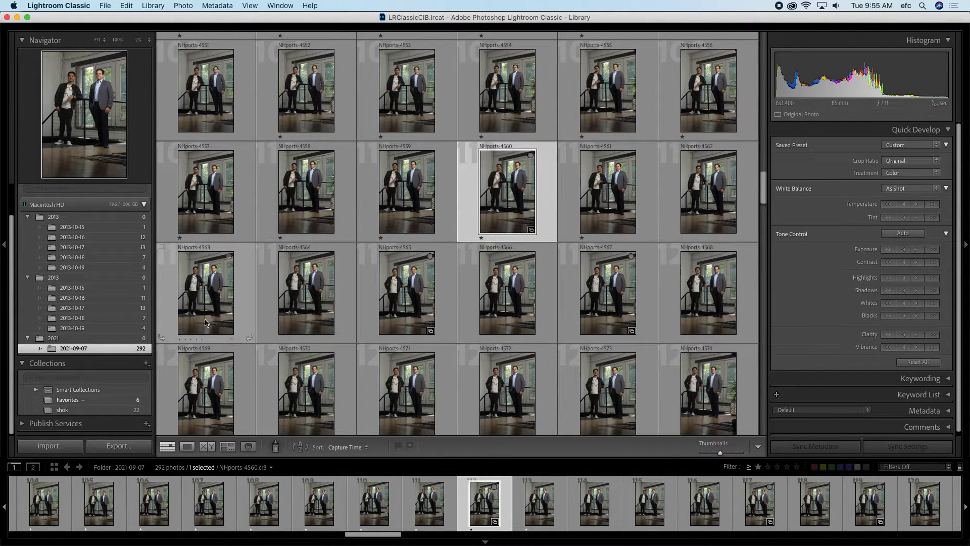
Step: Reorder the Favorites thumbnails into a custom order with the Hello. photo first
{"action": "left_click", "coordinate": [67, 400]}
{"action": "left_click_drag", "start_coordinate": [495, 107], "coordinate": [333, 101]}
{"action": "left_click_drag", "start_coordinate": [210, 91], "coordinate": [520, 80]}
{"action": "left_click_drag", "start_coordinate": [707, 91], "coordinate": [233, 93]}
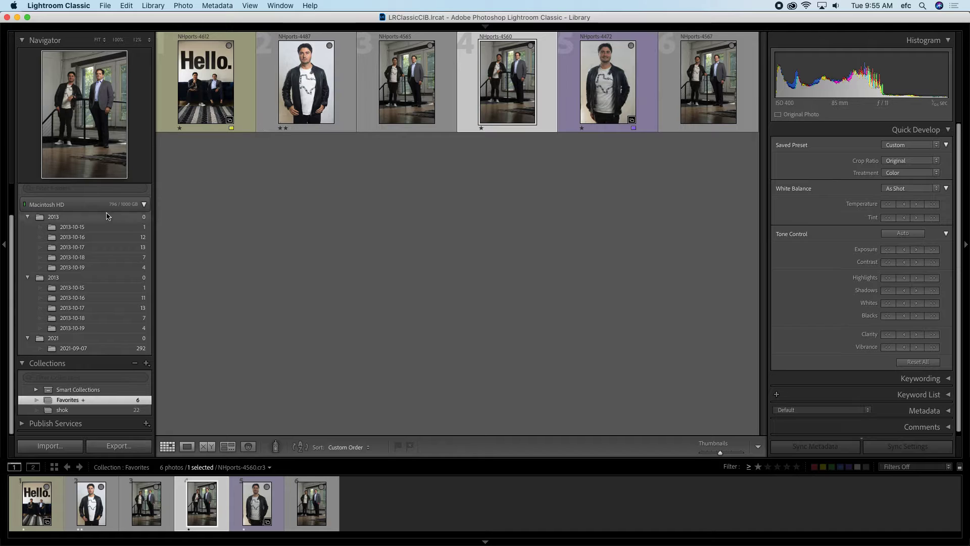
Step: Reorder NHports-4547 and a Texas-shirt portrait in the 2021-09-07 folder, then reopen Favorites
{"action": "left_click", "coordinate": [81, 348]}
{"action": "left_click_drag", "start_coordinate": [407, 183], "coordinate": [236, 263]}
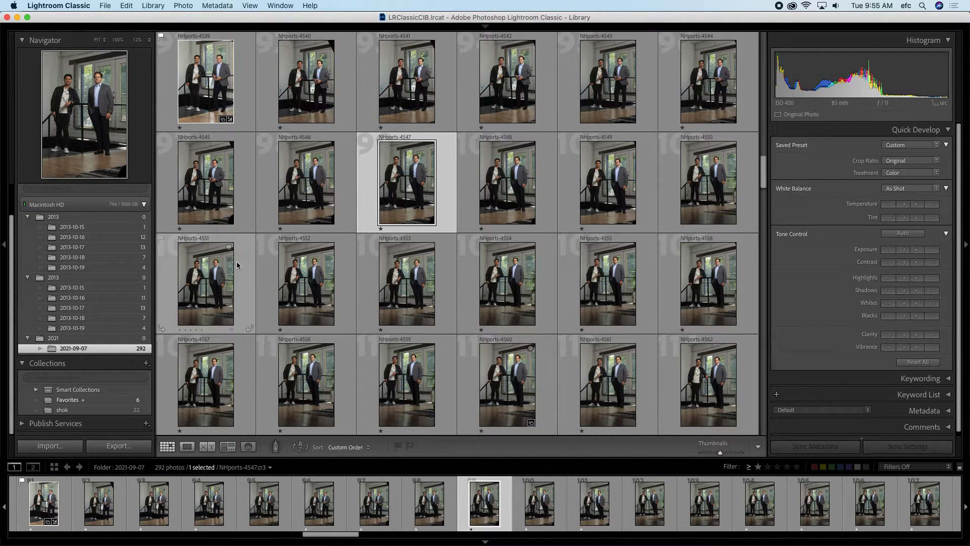
{"action": "scroll", "coordinate": [298, 218], "scroll_direction": "up", "scroll_amount": 15}
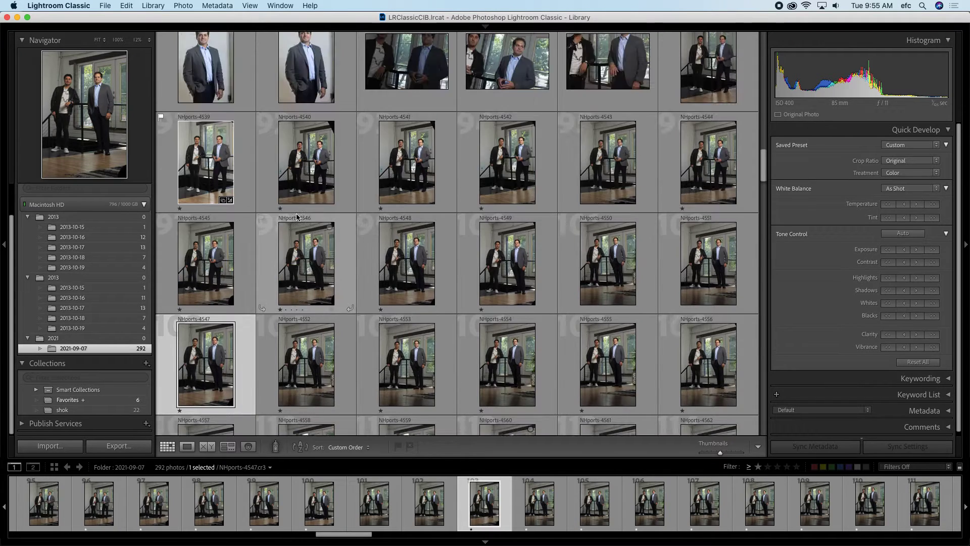
{"action": "left_click_drag", "start_coordinate": [308, 233], "coordinate": [561, 376]}
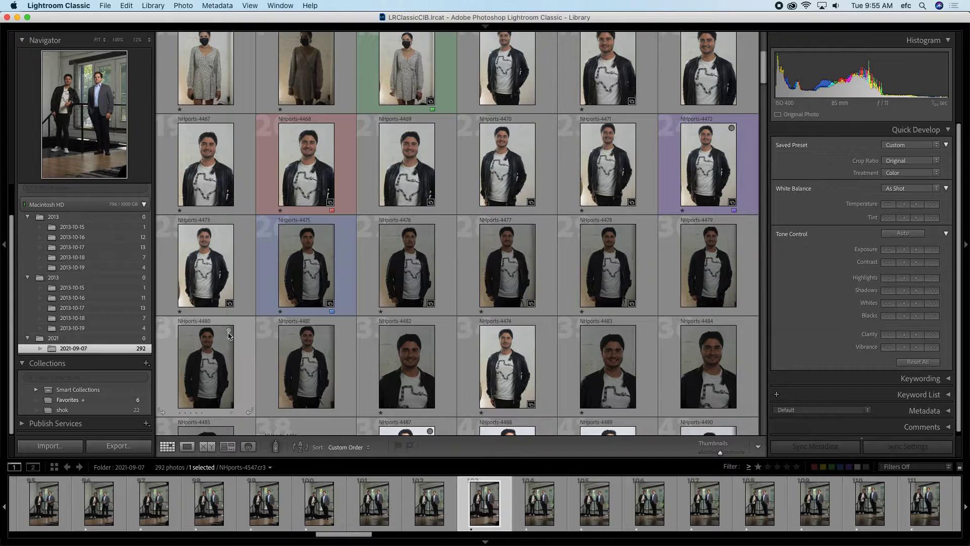
{"action": "left_click", "coordinate": [71, 400]}
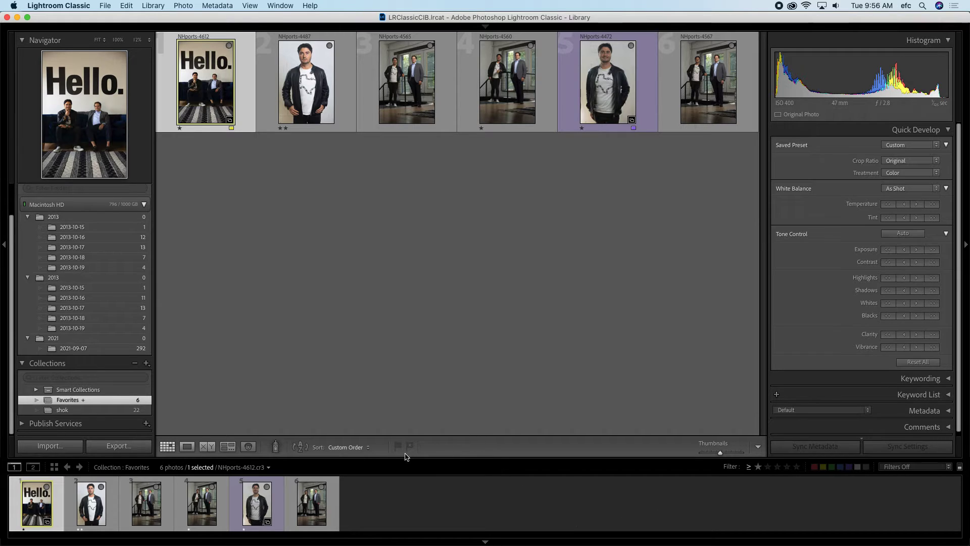
Step: Try Capture Time and Added Order sorting, restore Custom Order, and pick the Painter spray-can
{"action": "left_click", "coordinate": [356, 447]}
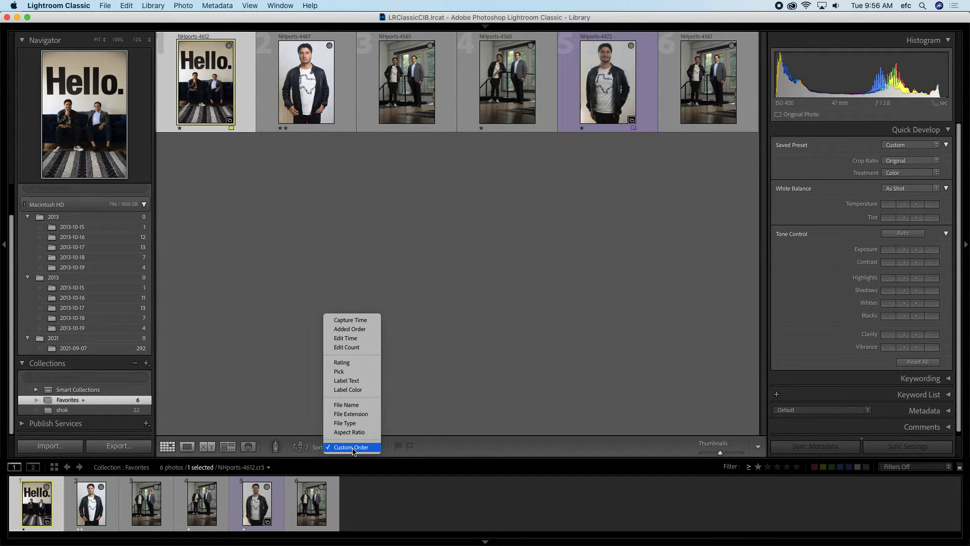
{"action": "left_click", "coordinate": [351, 320]}
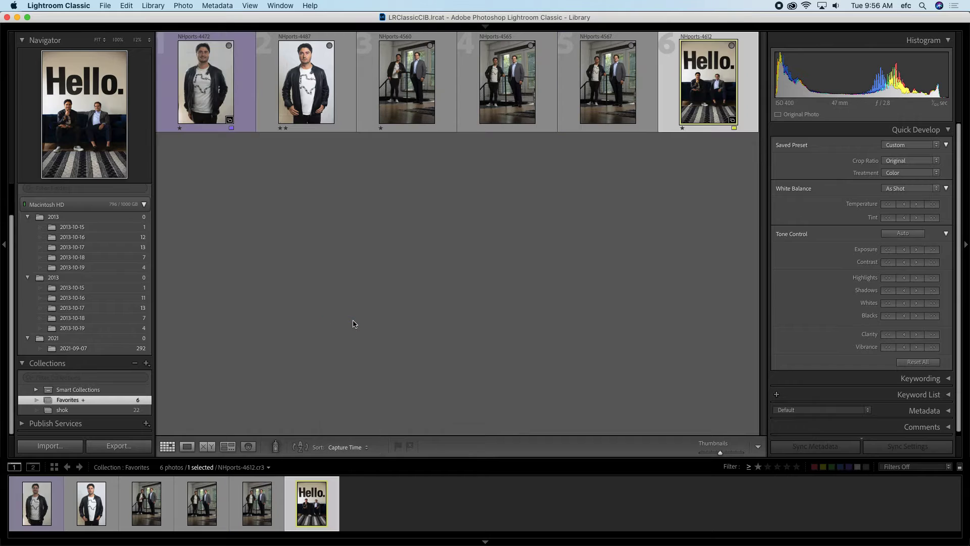
{"action": "left_click", "coordinate": [335, 448]}
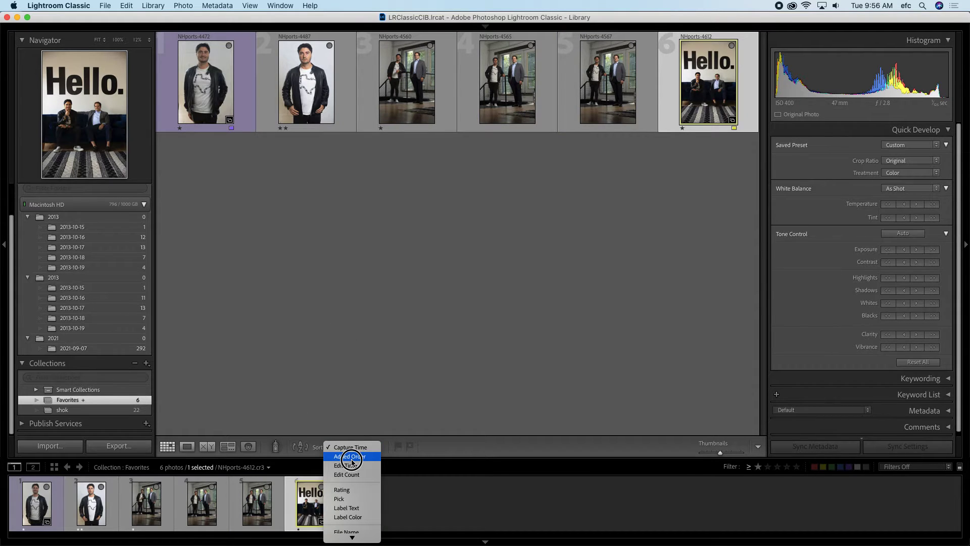
{"action": "left_click", "coordinate": [352, 457]}
{"action": "left_click_drag", "start_coordinate": [346, 441], "coordinate": [347, 481]}
{"action": "left_click_drag", "start_coordinate": [347, 447], "coordinate": [351, 533]}
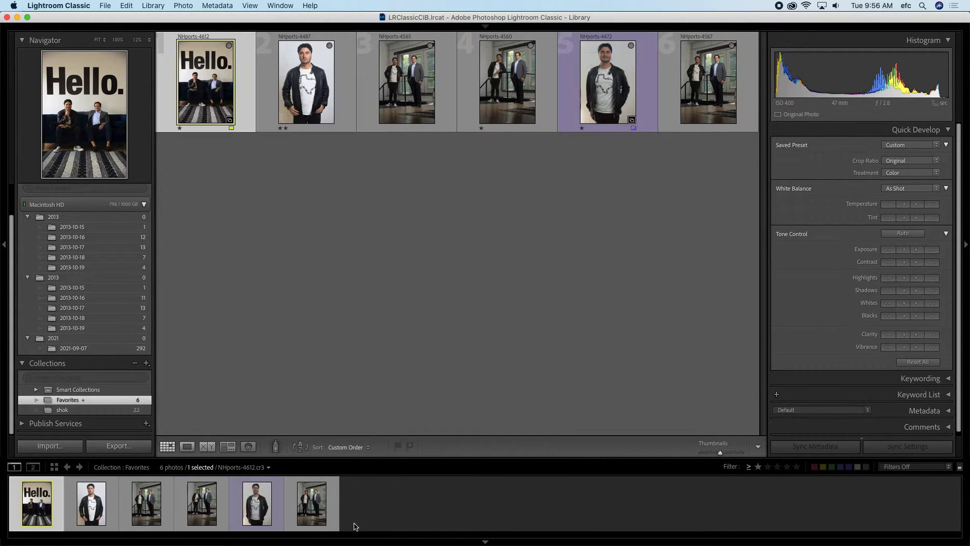
{"action": "left_click", "coordinate": [276, 448]}
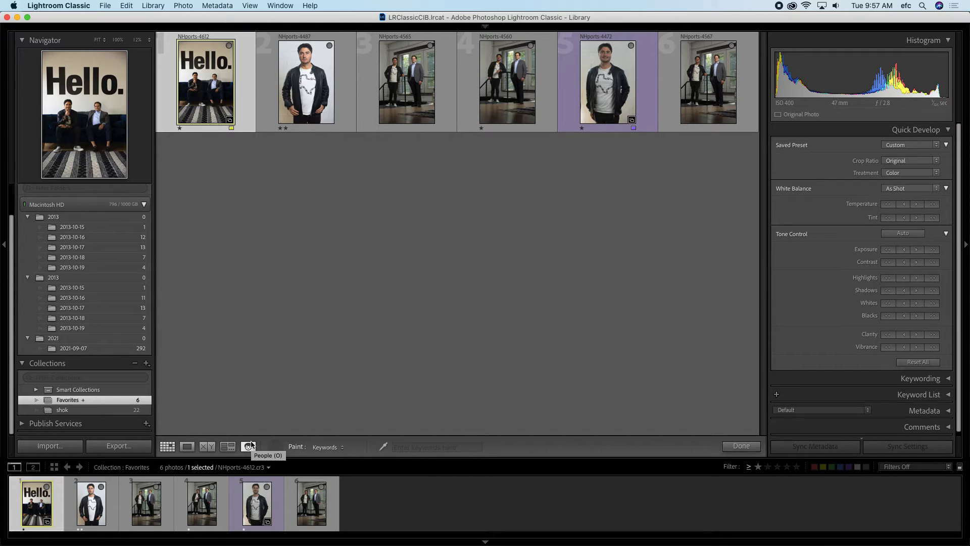
Step: Hide and restore the filmstrip, then open the Secondary Display comparing NHports-4612 and NHports-4487
{"action": "left_click", "coordinate": [498, 542]}
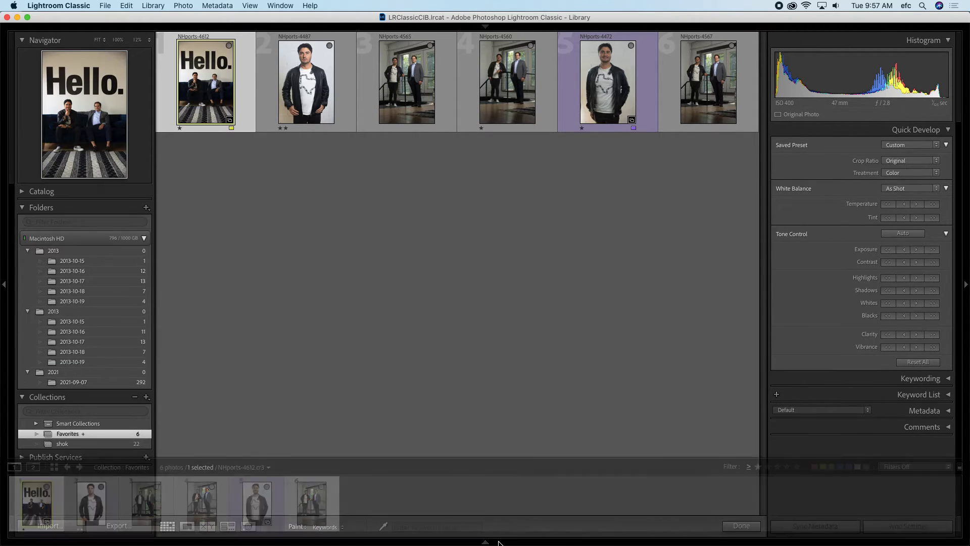
{"action": "left_click", "coordinate": [495, 538]}
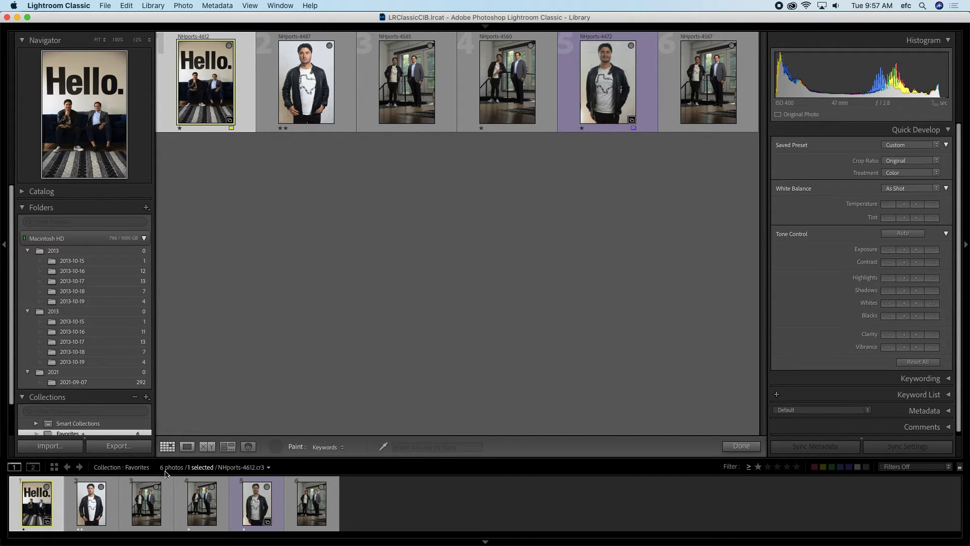
{"action": "left_click", "coordinate": [33, 467]}
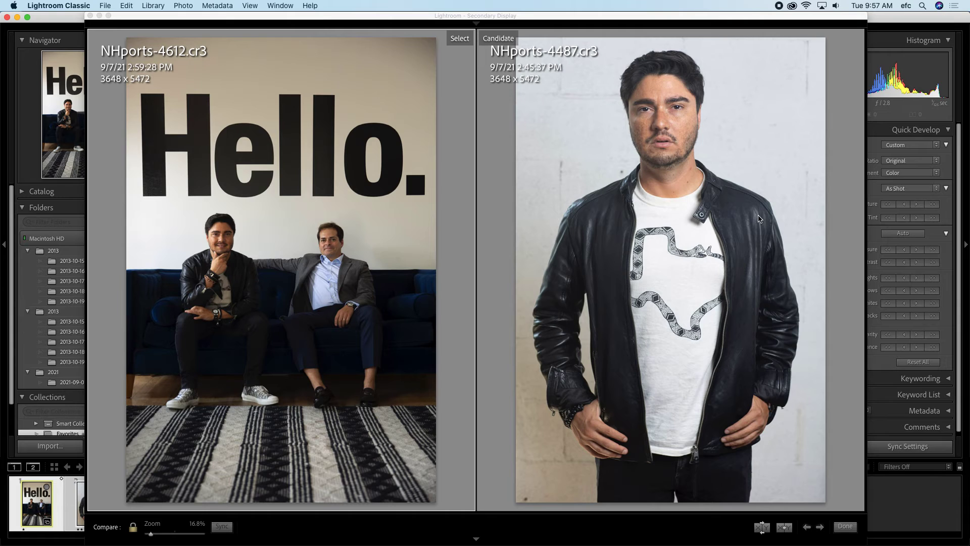
Step: Zoom the Hello photo in the main window and swap Select and Candidate back and forth
{"action": "left_click_drag", "start_coordinate": [603, 15], "coordinate": [763, 116]}
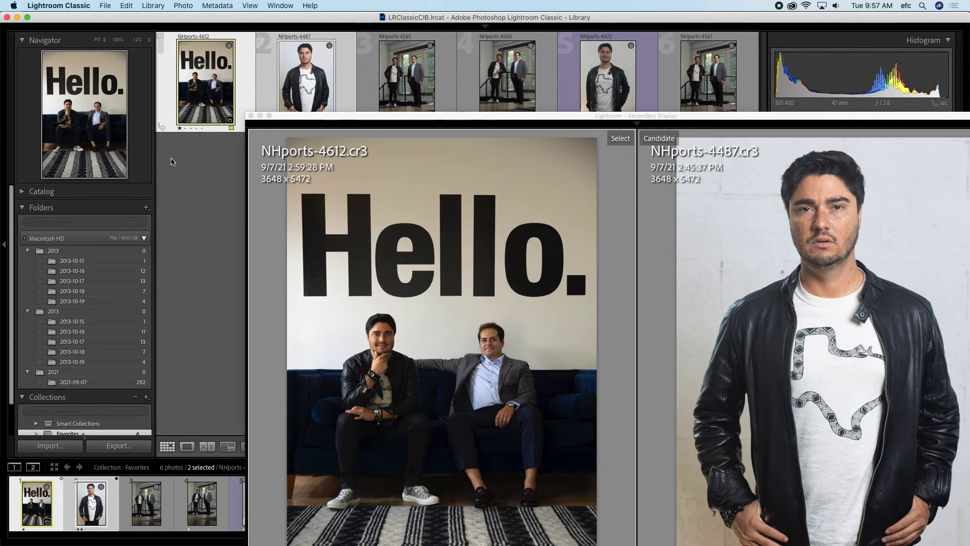
{"action": "left_click", "coordinate": [187, 446]}
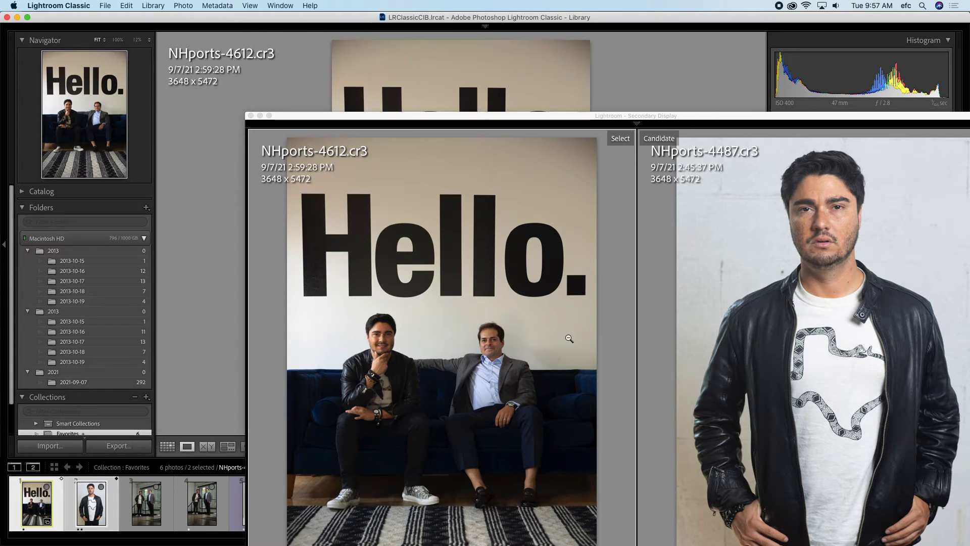
{"action": "left_click", "coordinate": [431, 79]}
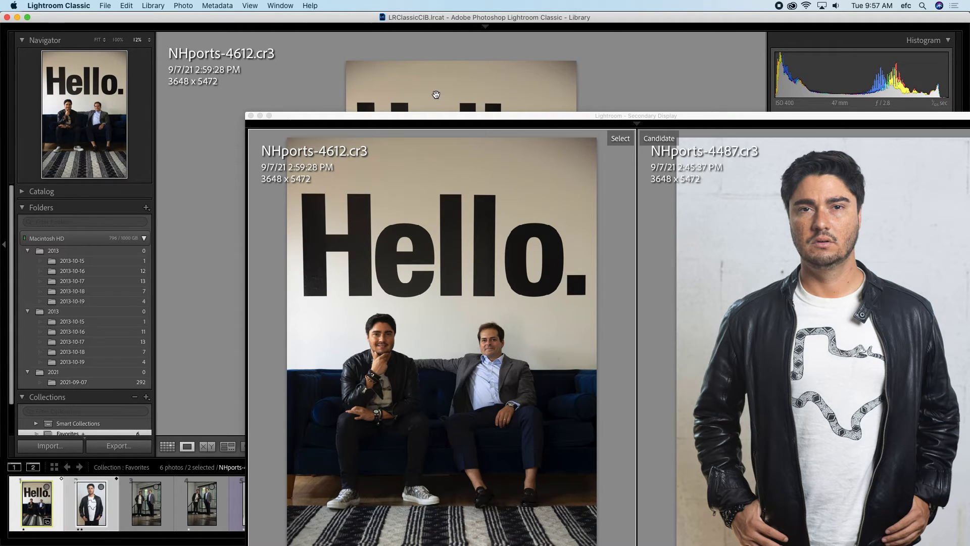
{"action": "key", "text": "Right"}
{"action": "key", "text": "Left"}
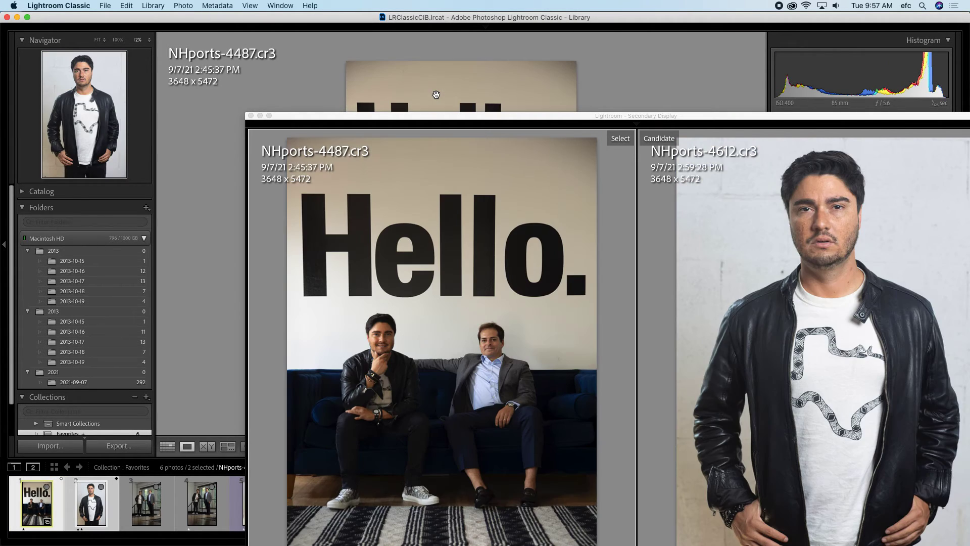
{"action": "key", "text": "Right"}
{"action": "key", "text": "Left"}
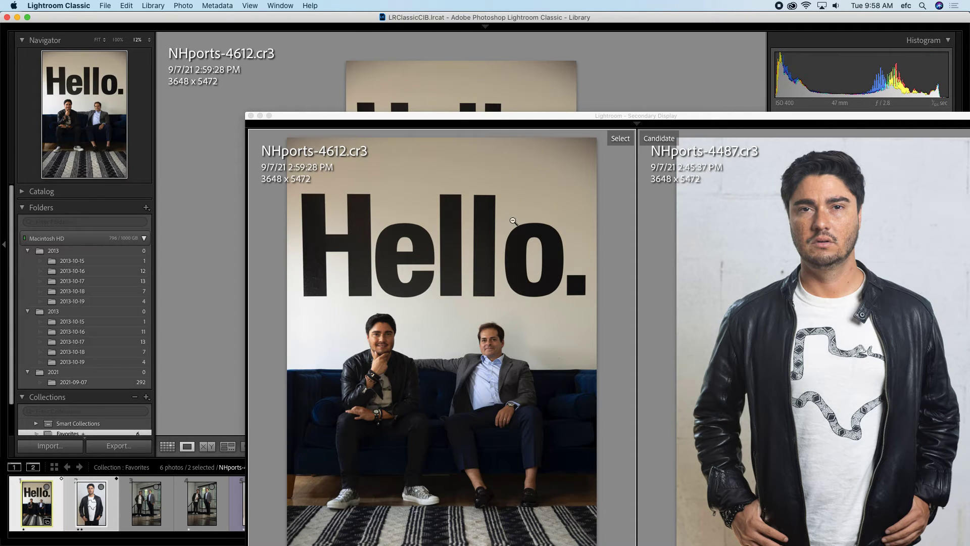
{"action": "left_click_drag", "start_coordinate": [432, 117], "coordinate": [357, 16]}
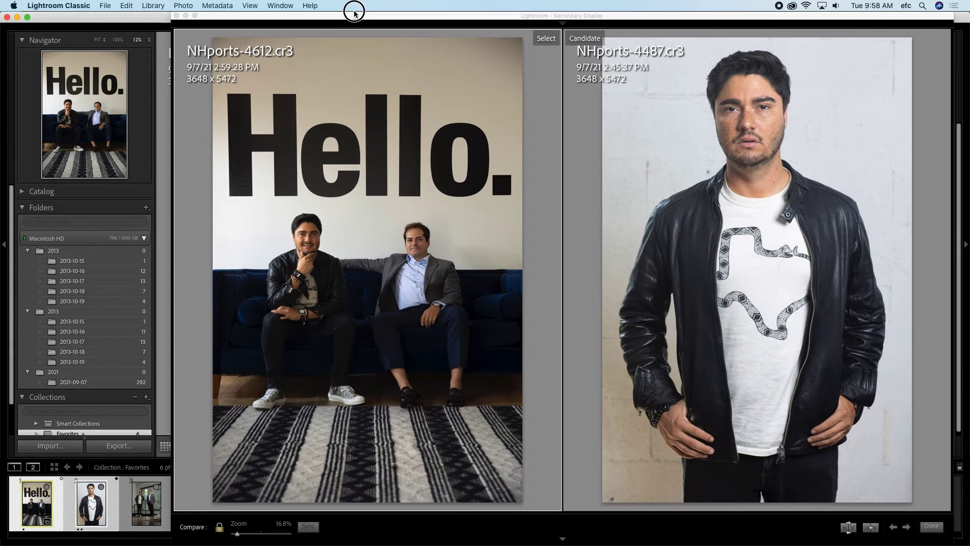
{"action": "left_click", "coordinate": [262, 534]}
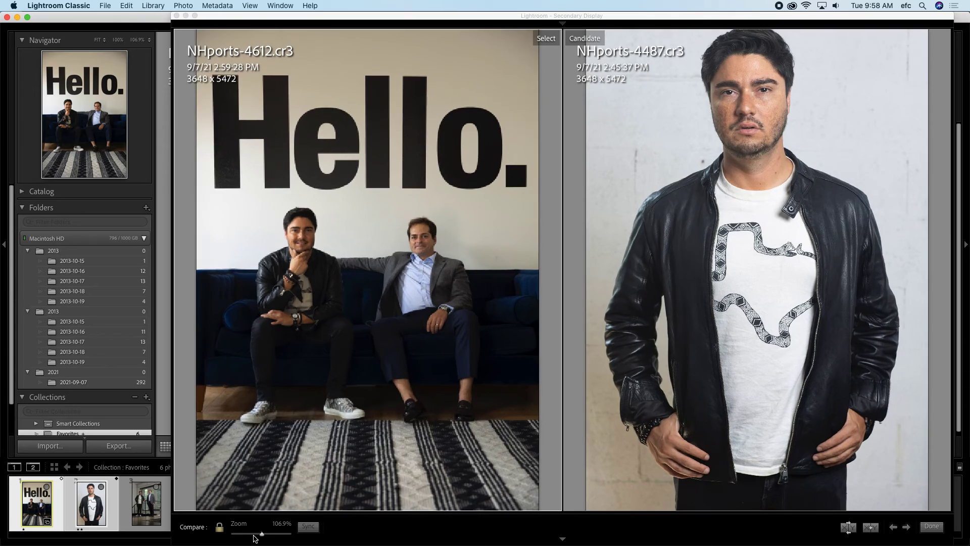
{"action": "left_click", "coordinate": [218, 529]}
{"action": "left_click_drag", "start_coordinate": [258, 534], "coordinate": [236, 534]}
{"action": "left_click_drag", "start_coordinate": [706, 293], "coordinate": [514, 382]}
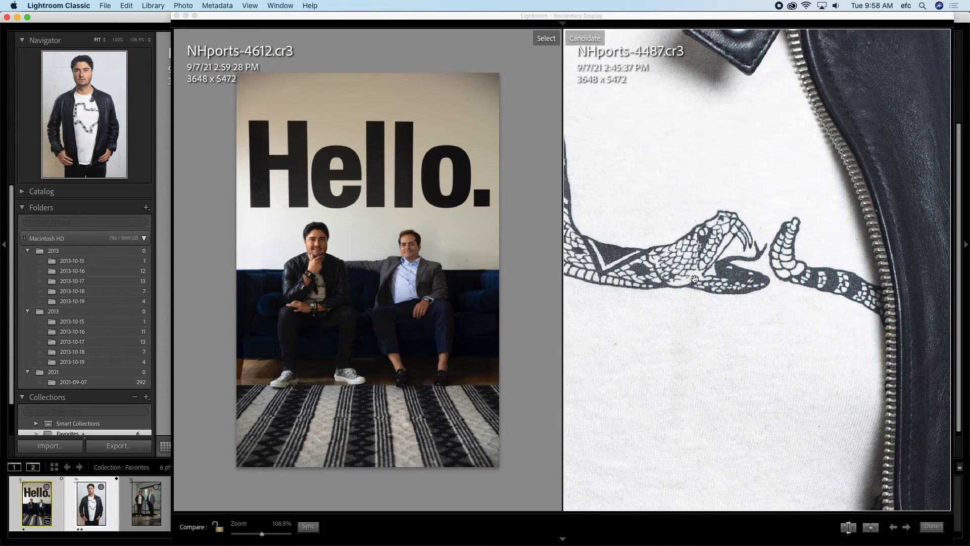
{"action": "left_click_drag", "start_coordinate": [665, 312], "coordinate": [735, 493]}
{"action": "left_click_drag", "start_coordinate": [683, 288], "coordinate": [778, 446]}
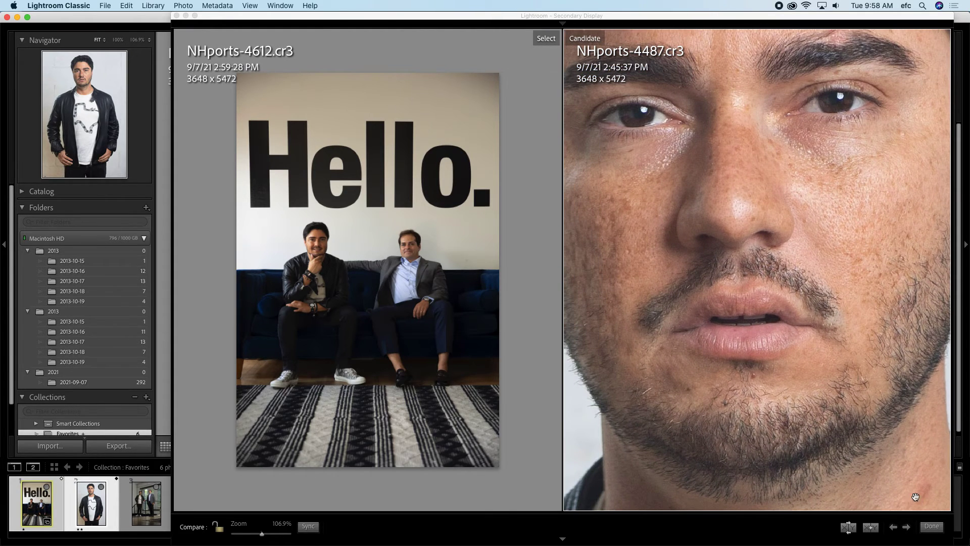
Step: Step the candidate forward and back to NHports-4487, zoom out, and finish the comparison
{"action": "left_click", "coordinate": [906, 527]}
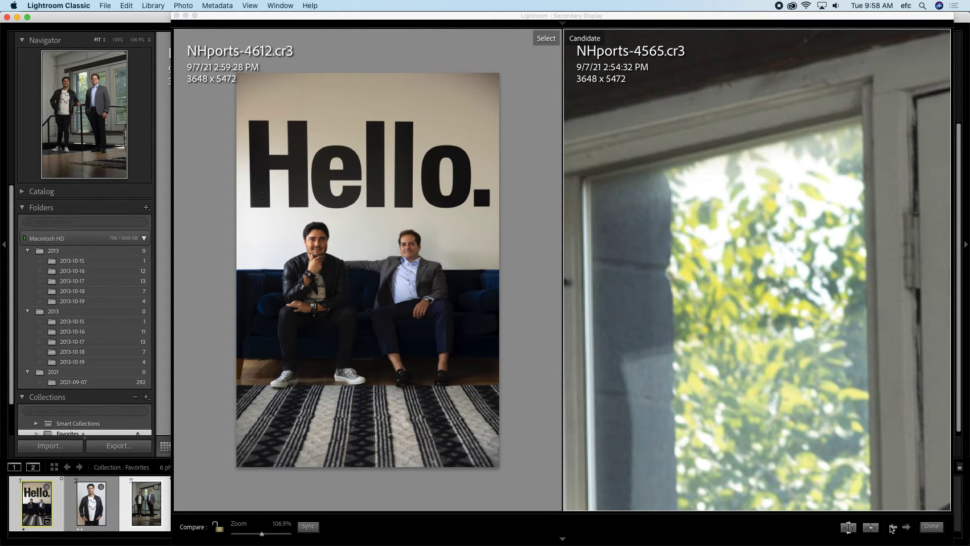
{"action": "left_click", "coordinate": [894, 527]}
{"action": "left_click_drag", "start_coordinate": [261, 533], "coordinate": [239, 539]}
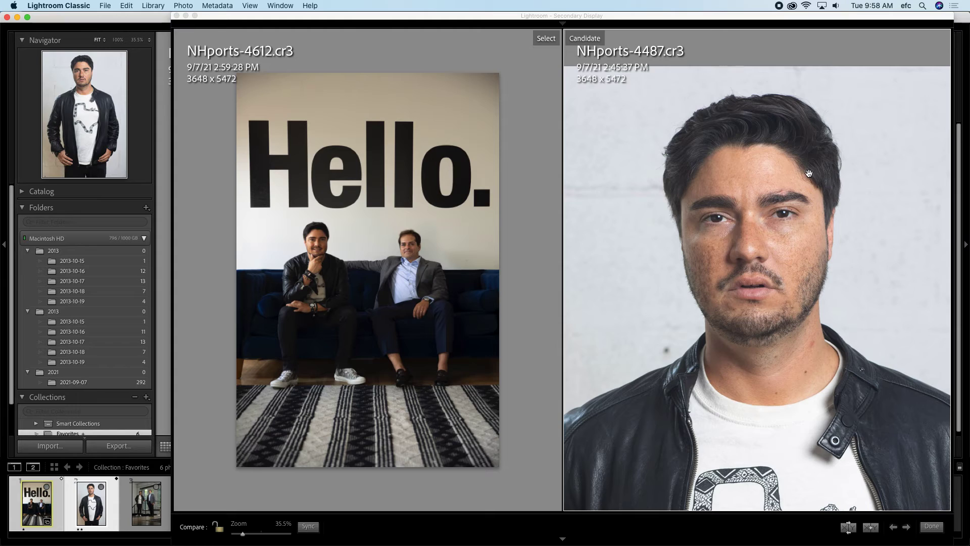
{"action": "left_click", "coordinate": [933, 526]}
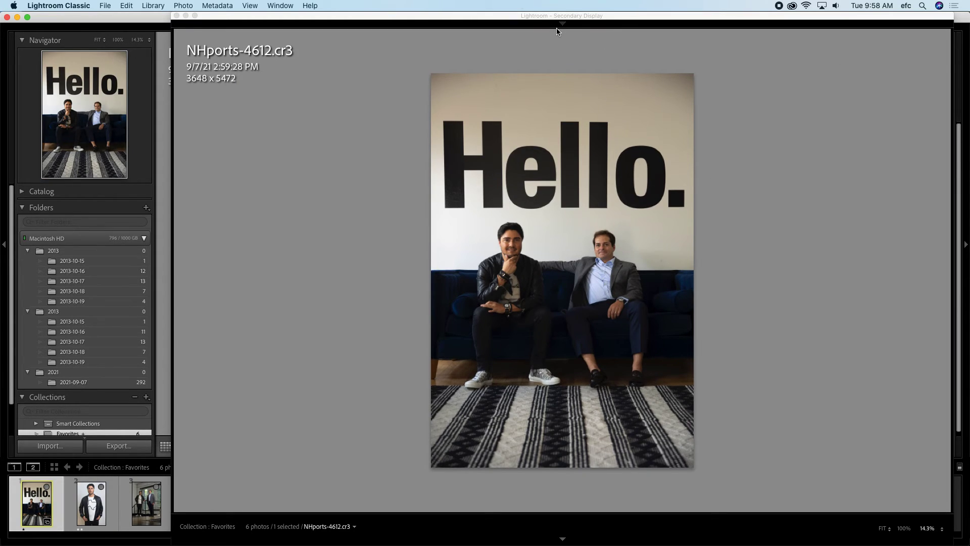
Step: Cycle the second window through Compare, Survey and Grid views, then close it
{"action": "mouse_move", "coordinate": [556, 28]}
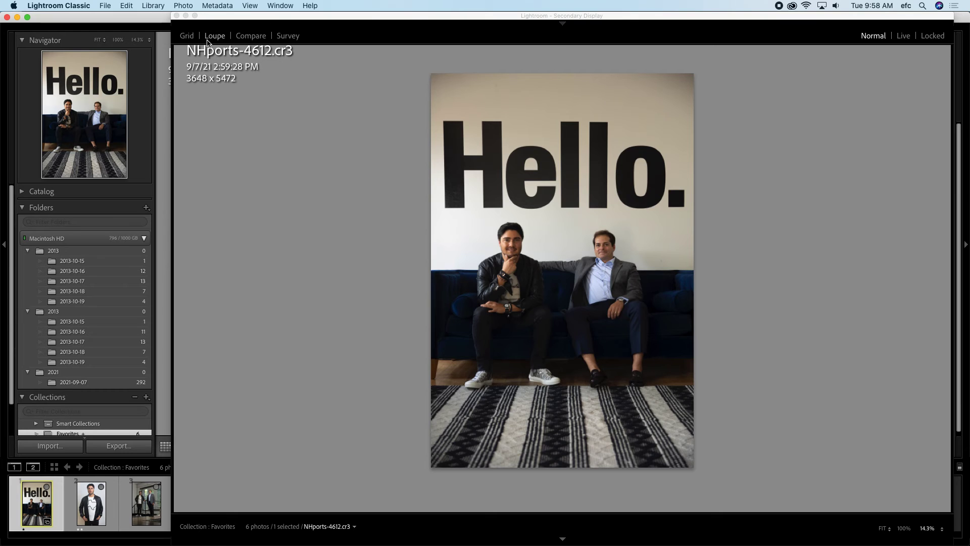
{"action": "left_click", "coordinate": [264, 37]}
{"action": "left_click", "coordinate": [286, 36]}
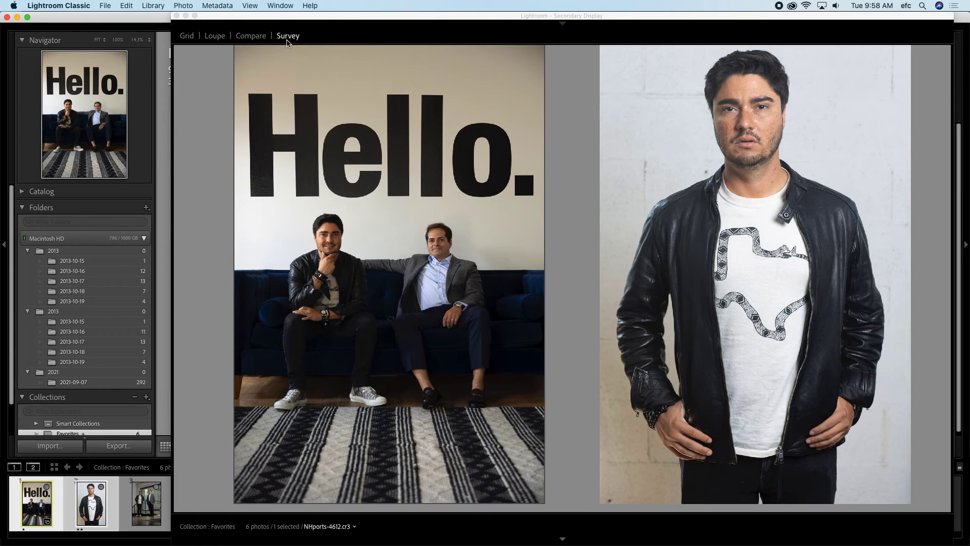
{"action": "left_click", "coordinate": [188, 36]}
{"action": "left_click_drag", "start_coordinate": [228, 14], "coordinate": [540, 81]}
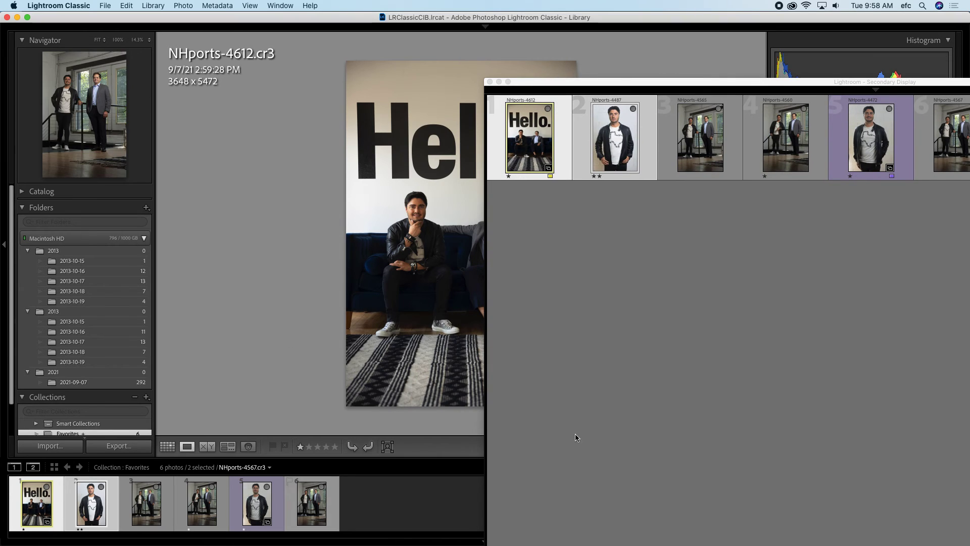
{"action": "left_click", "coordinate": [489, 81]}
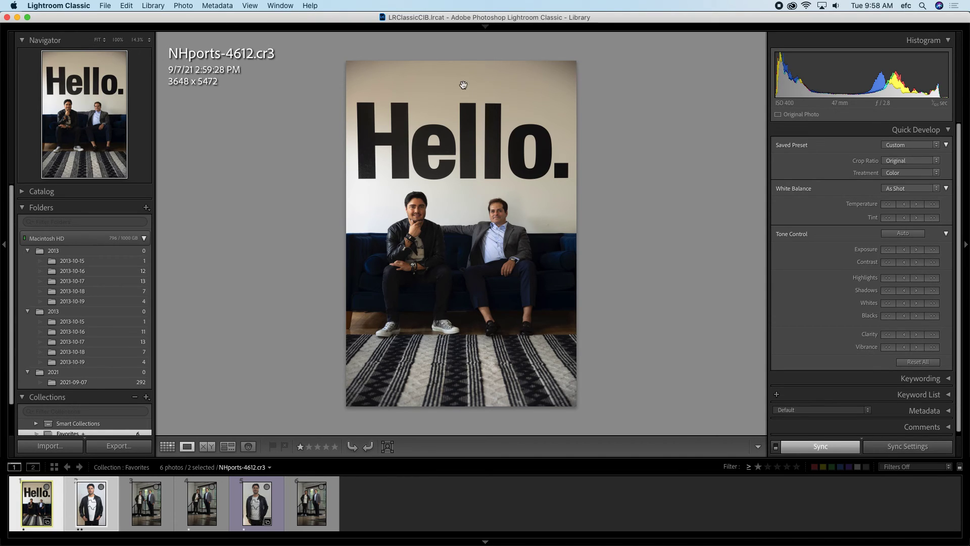
Step: Switch to QuickTime Player from the macOS Dock
{"action": "mouse_move", "coordinate": [458, 538]}
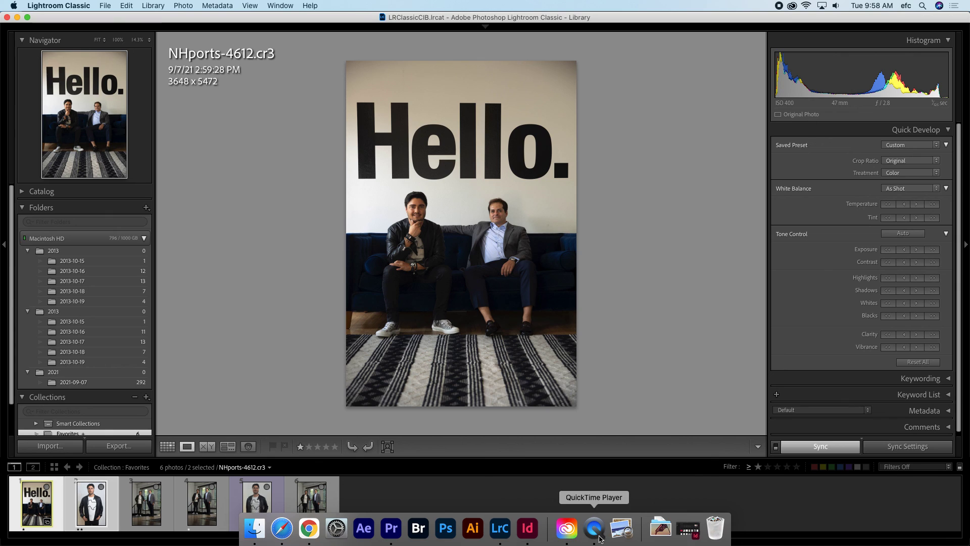
{"action": "left_click", "coordinate": [595, 528]}
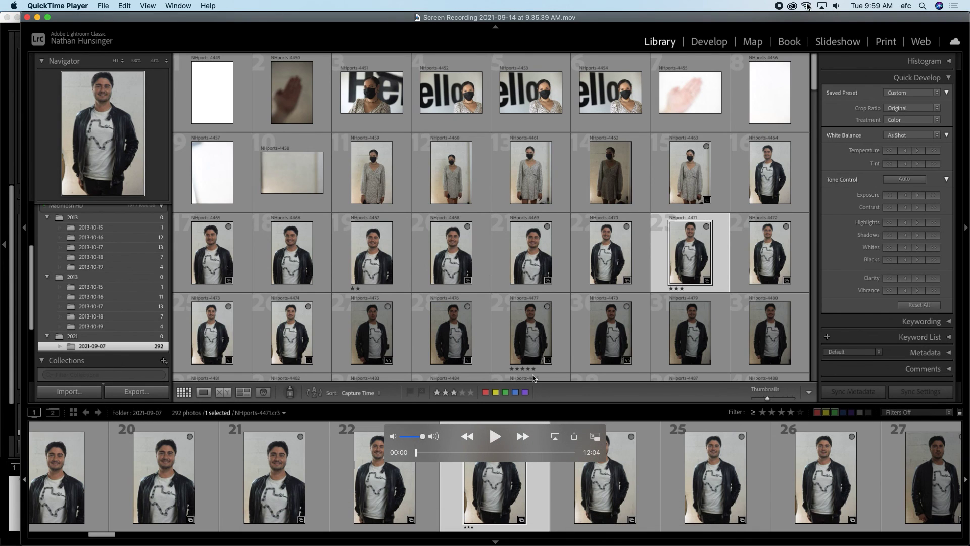